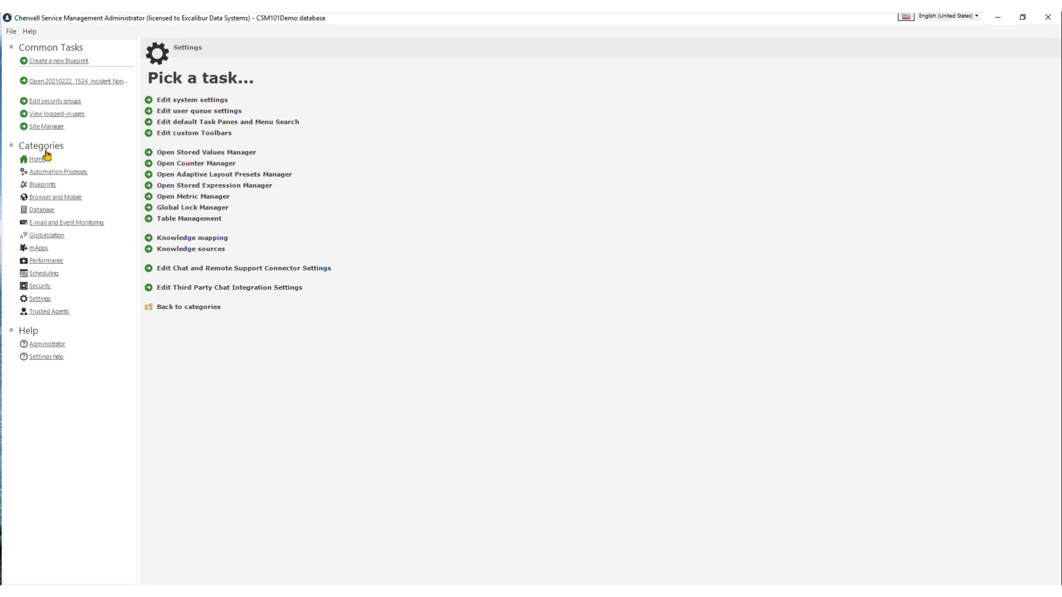
- Open the Stored Expression Manager from the Settings category and show the Global expressions with association (None)
click(39, 302)
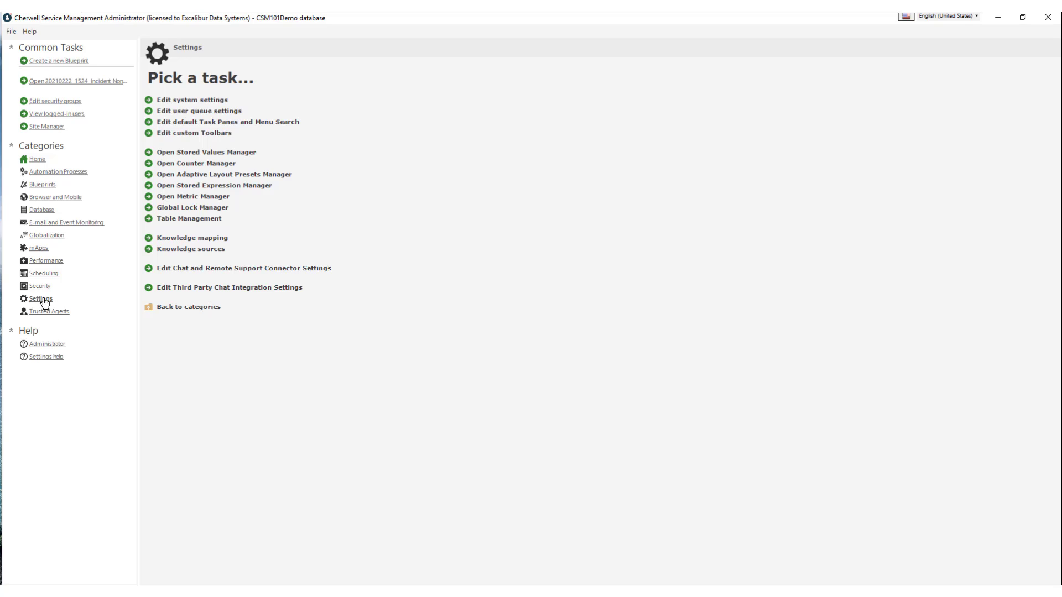
click(242, 187)
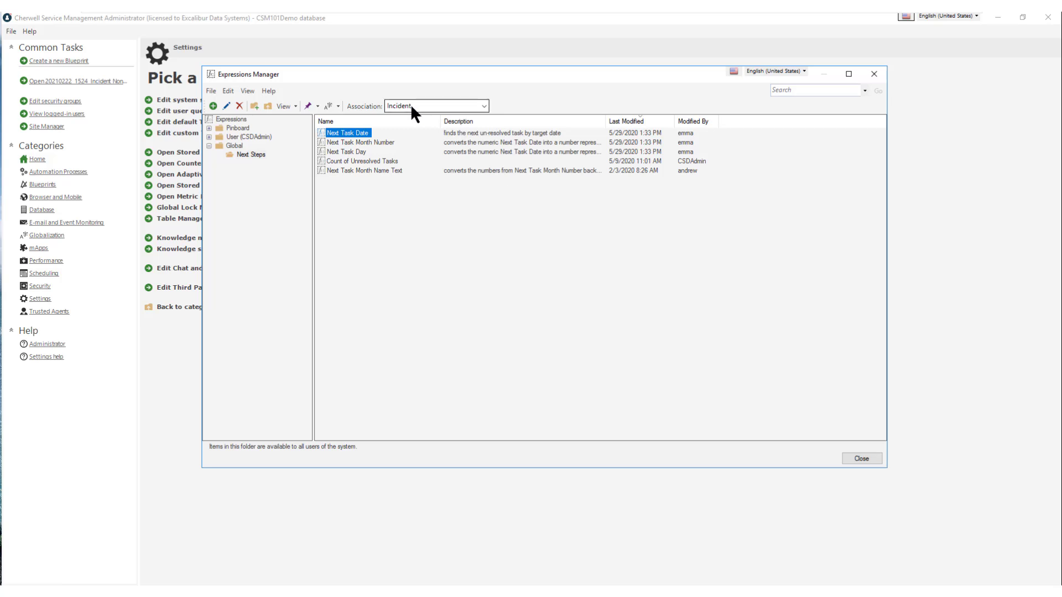
click(482, 105)
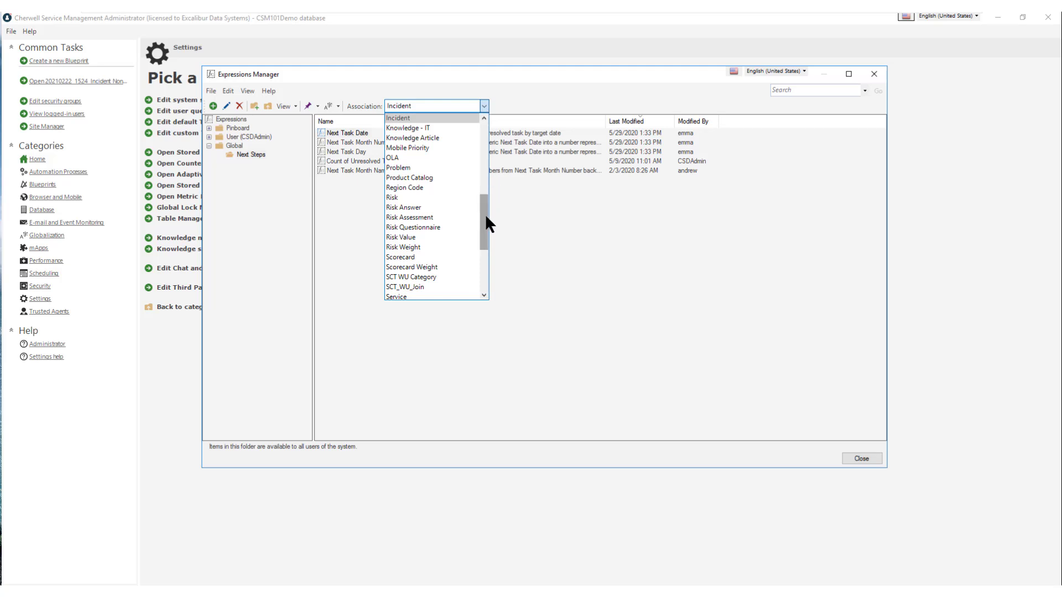
drag(486, 214, 489, 131)
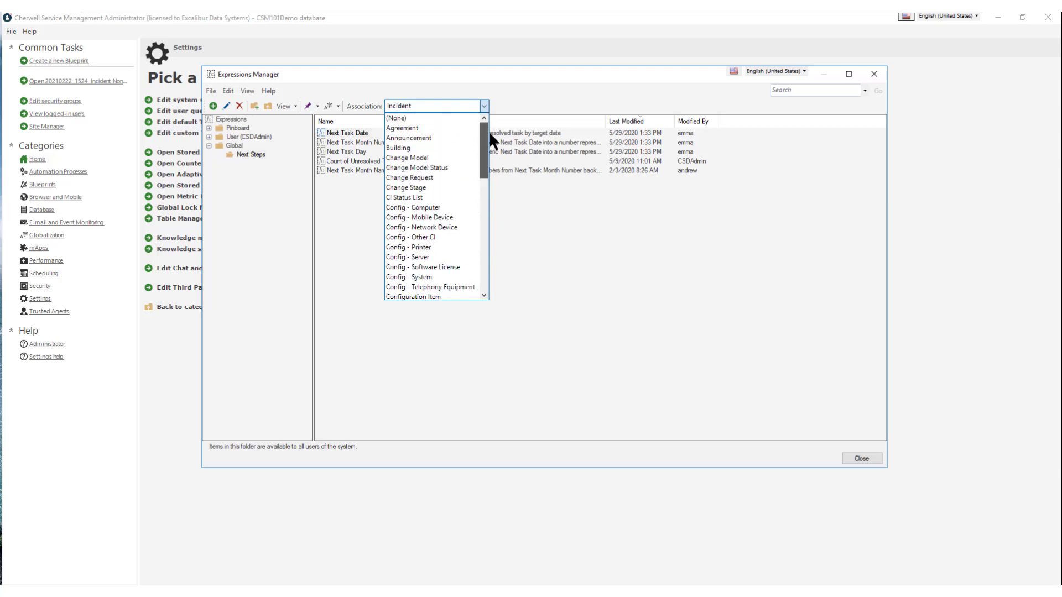
click(413, 117)
click(233, 145)
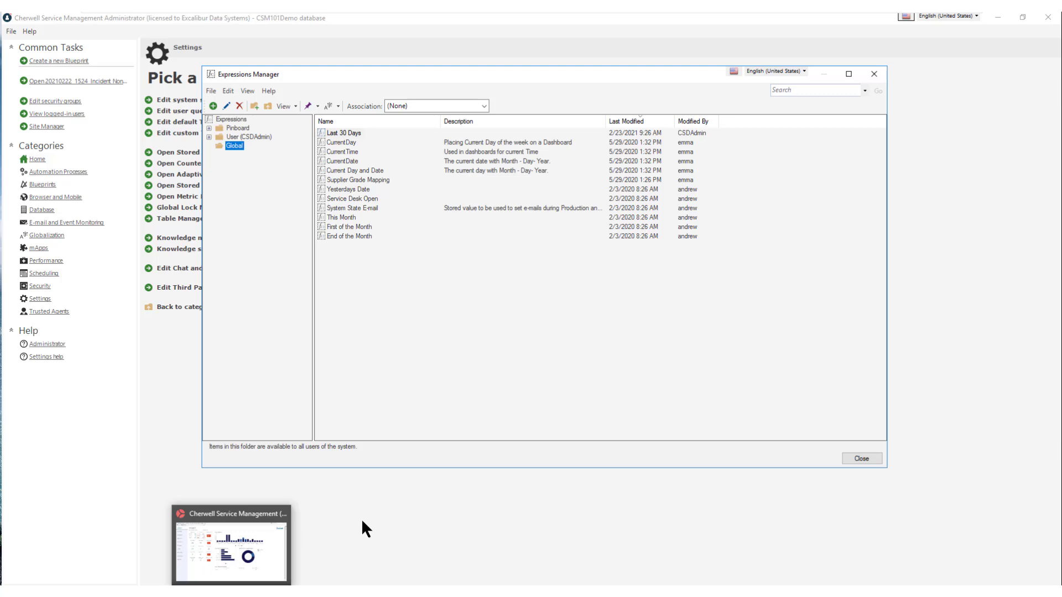
click(203, 592)
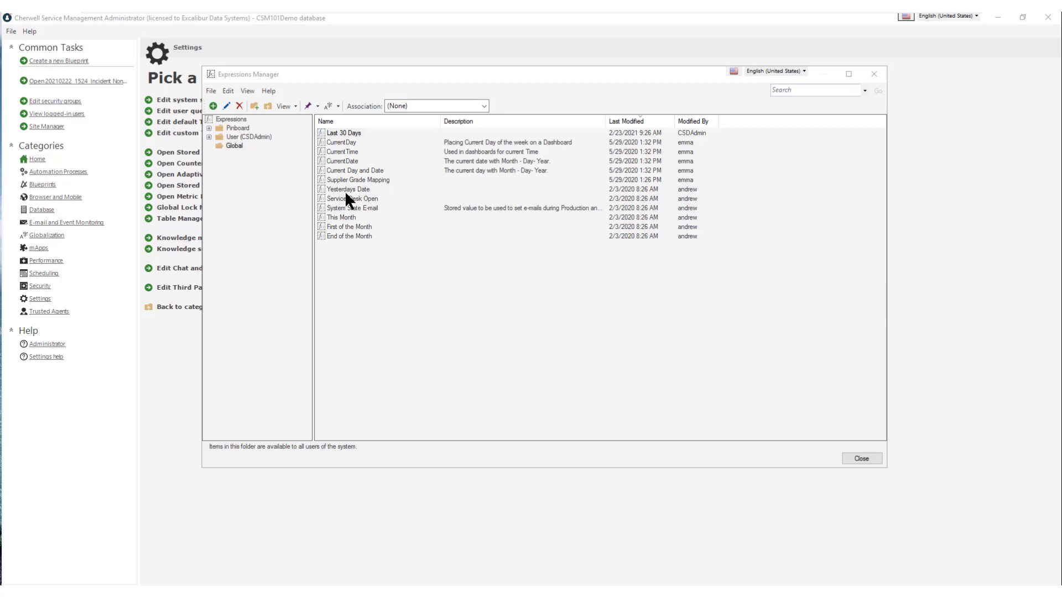
- Examine the definition and available units of the global First of the Month expression without saving changes
right_click(366, 225)
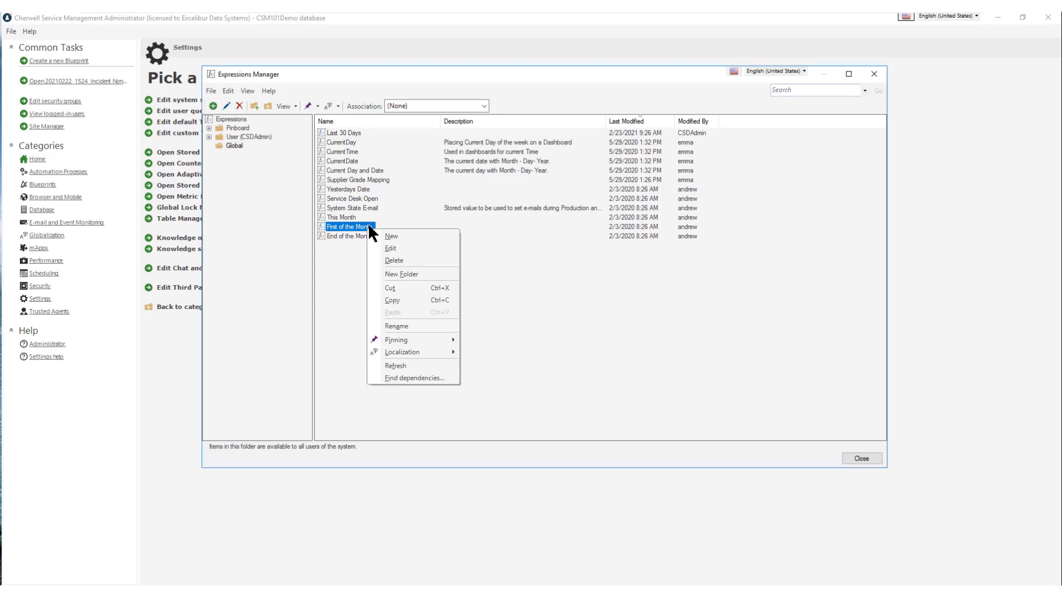
click(394, 248)
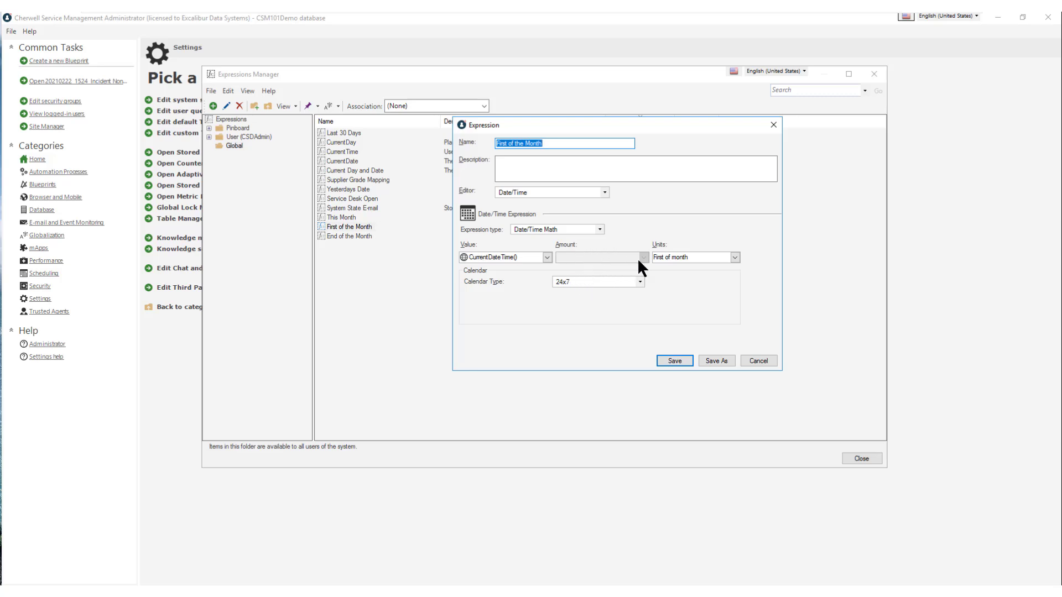
click(734, 257)
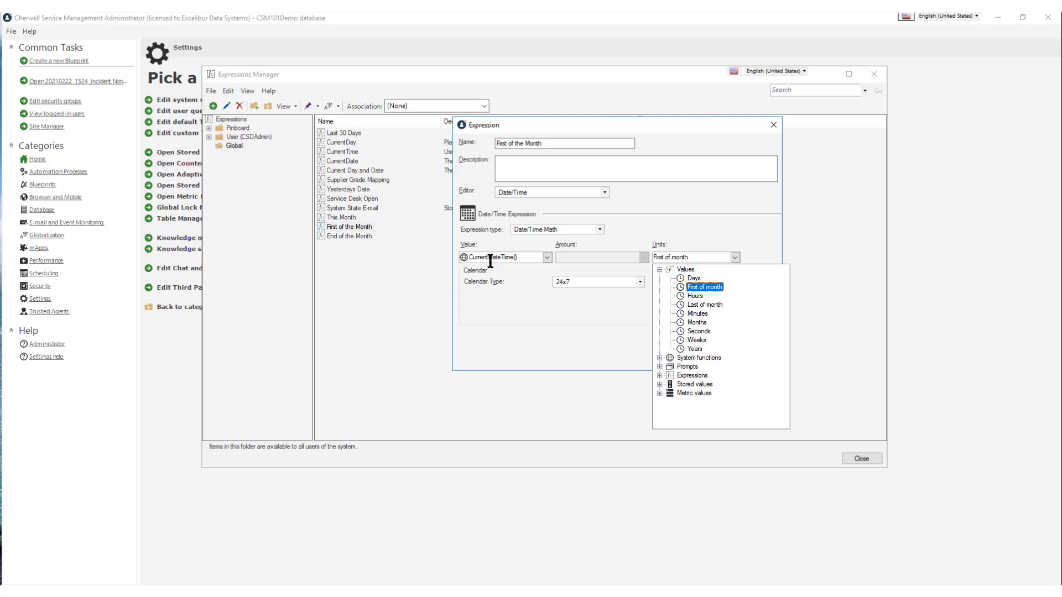
click(497, 291)
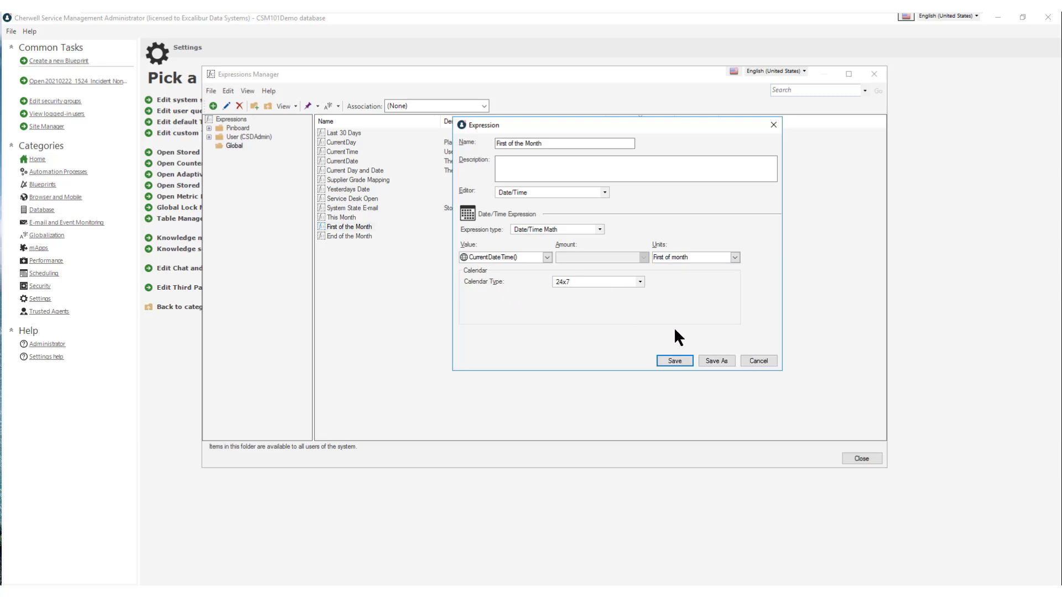
click(757, 360)
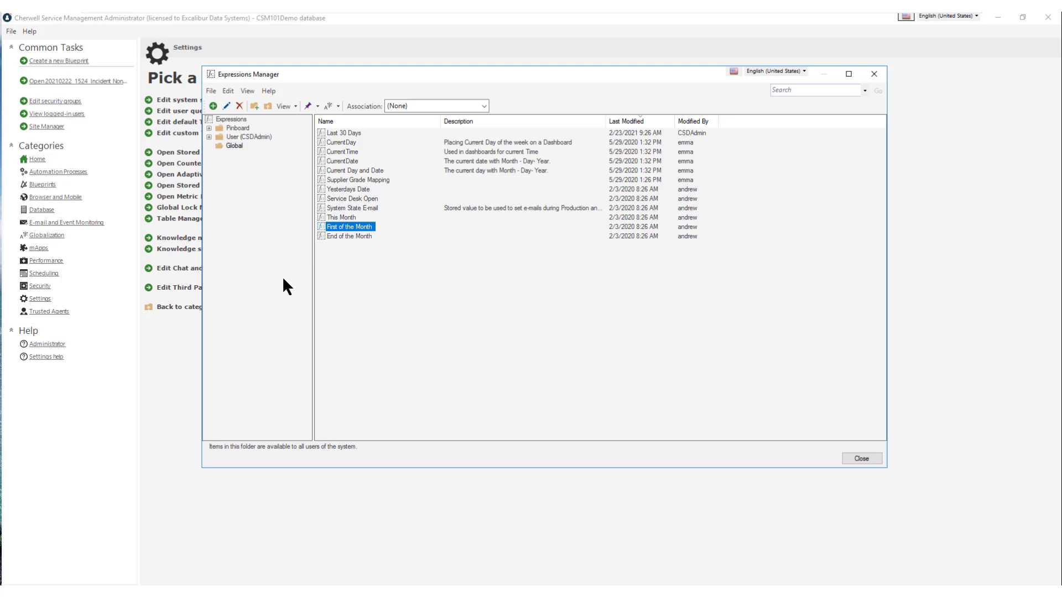
- Create a new global expression named "First of the Month Differently" that uses the Text editor
right_click(371, 262)
click(397, 265)
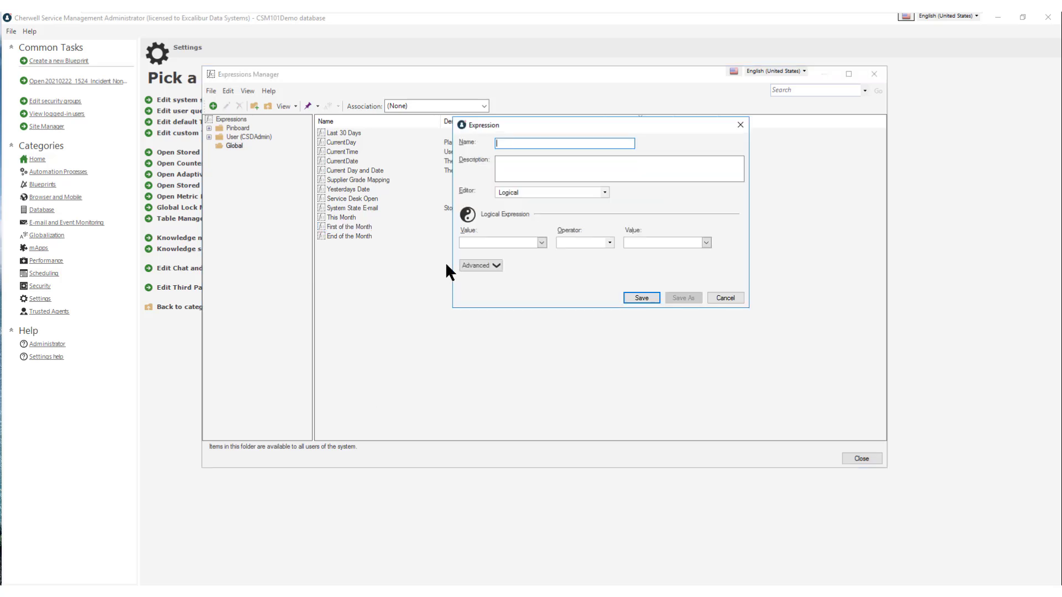
text(First of the Month Differently)
click(606, 193)
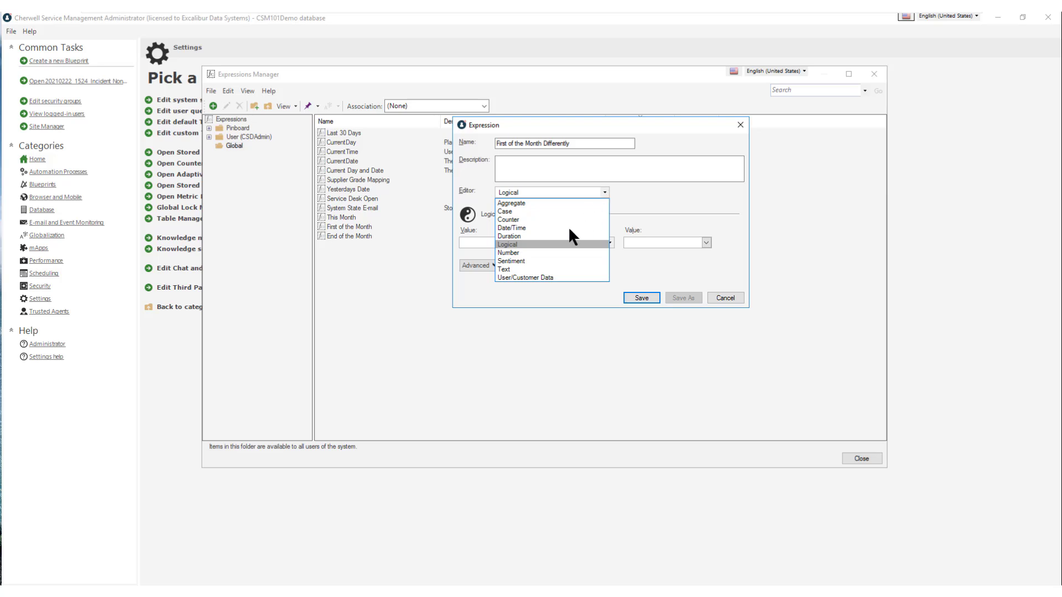
click(529, 268)
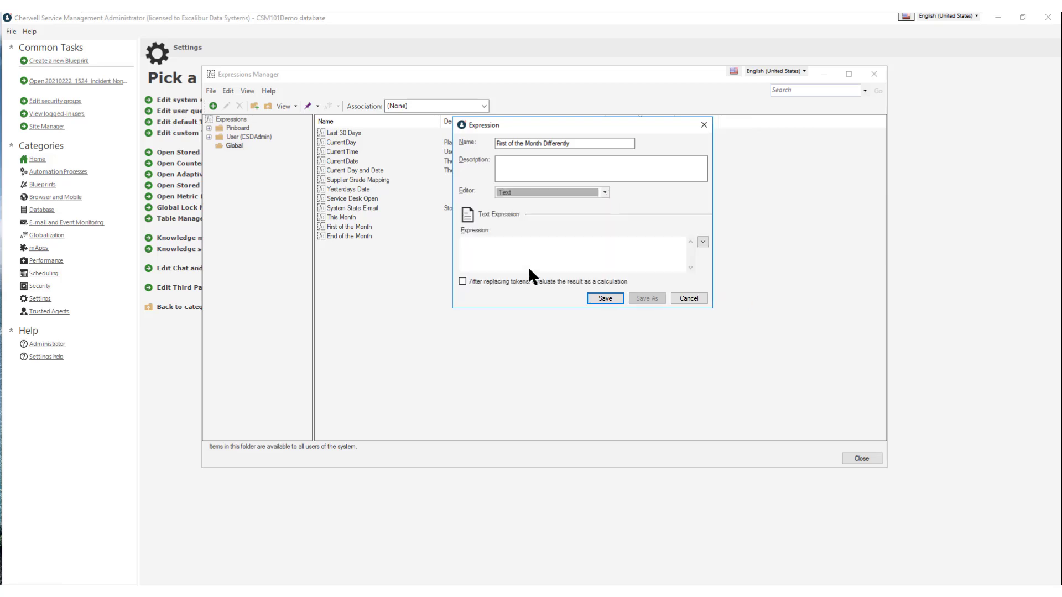
- Insert the CurrentDateTime() system function as a token in the text expression
right_click(474, 245)
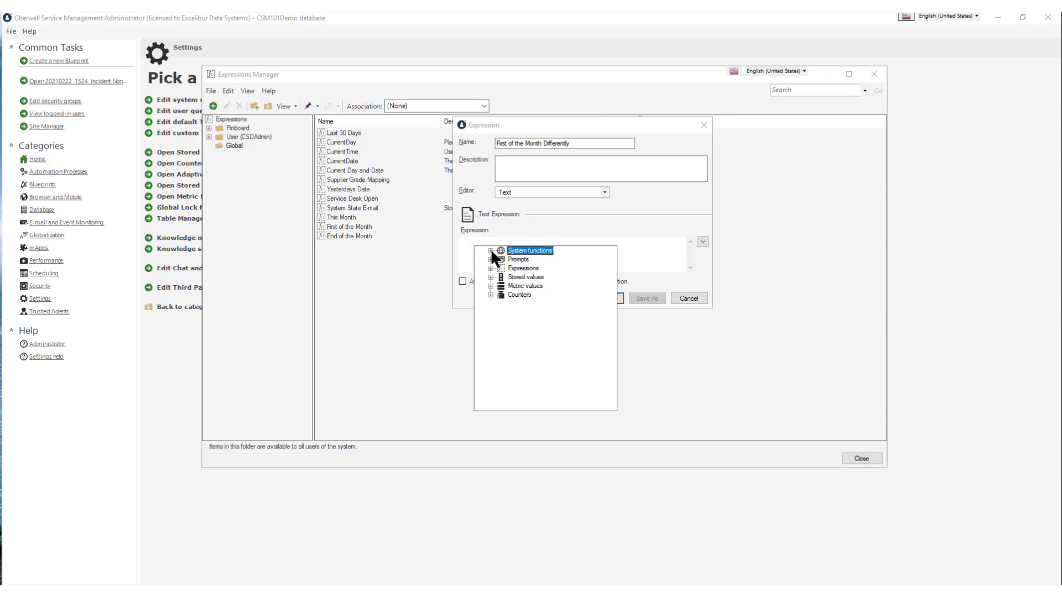
click(490, 251)
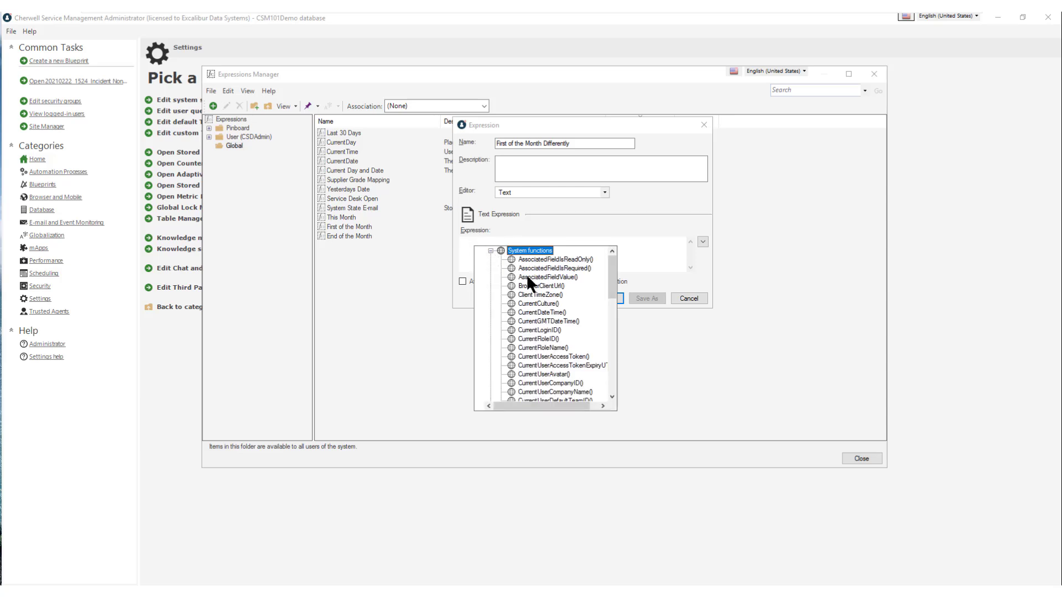
double_click(535, 312)
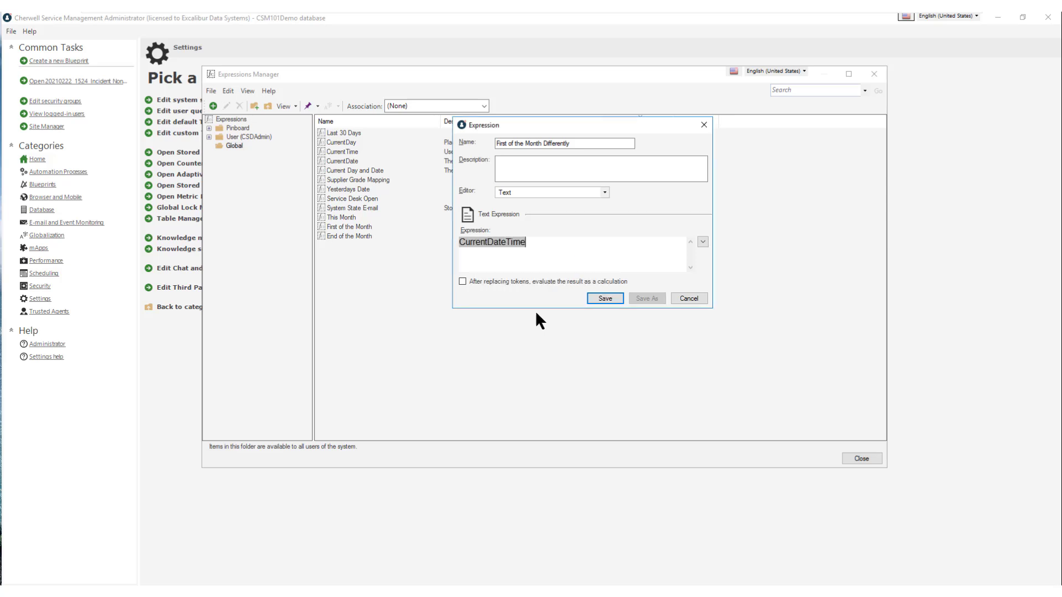
- Add a First of Month modifier to the CurrentDateTime token
right_click(492, 243)
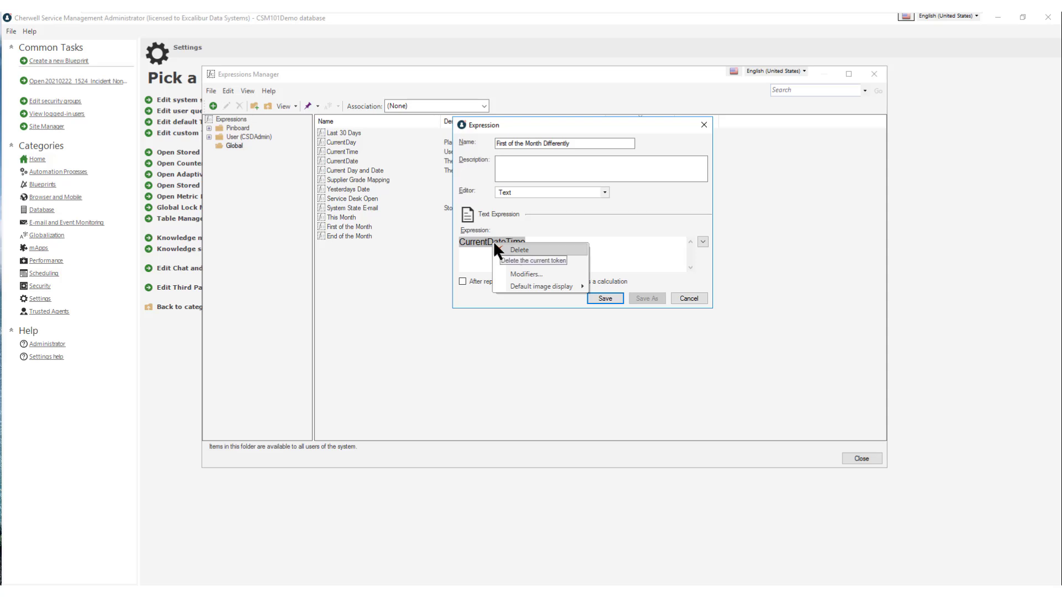
click(529, 272)
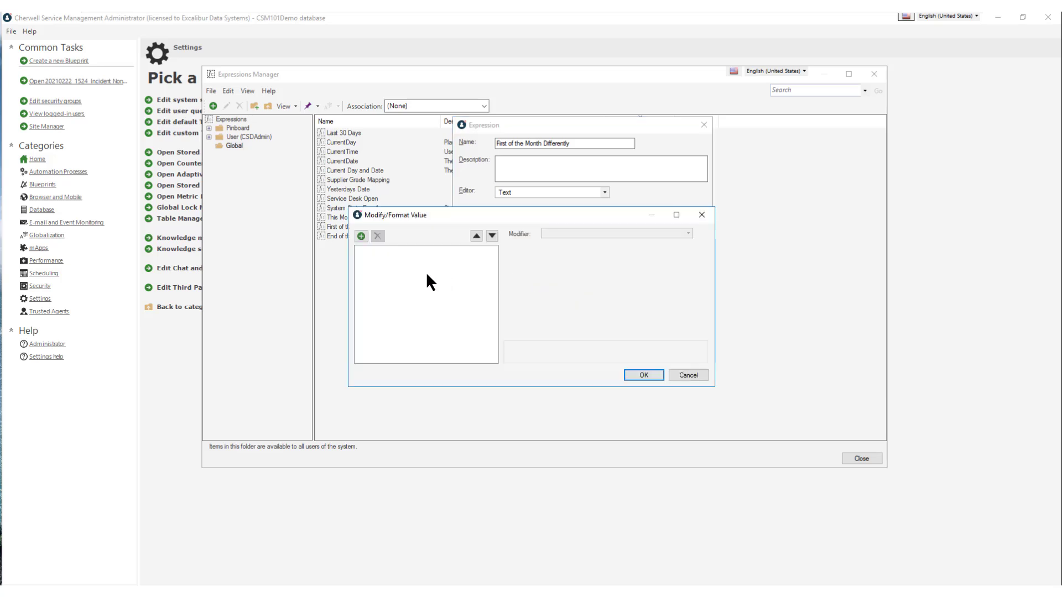
click(360, 236)
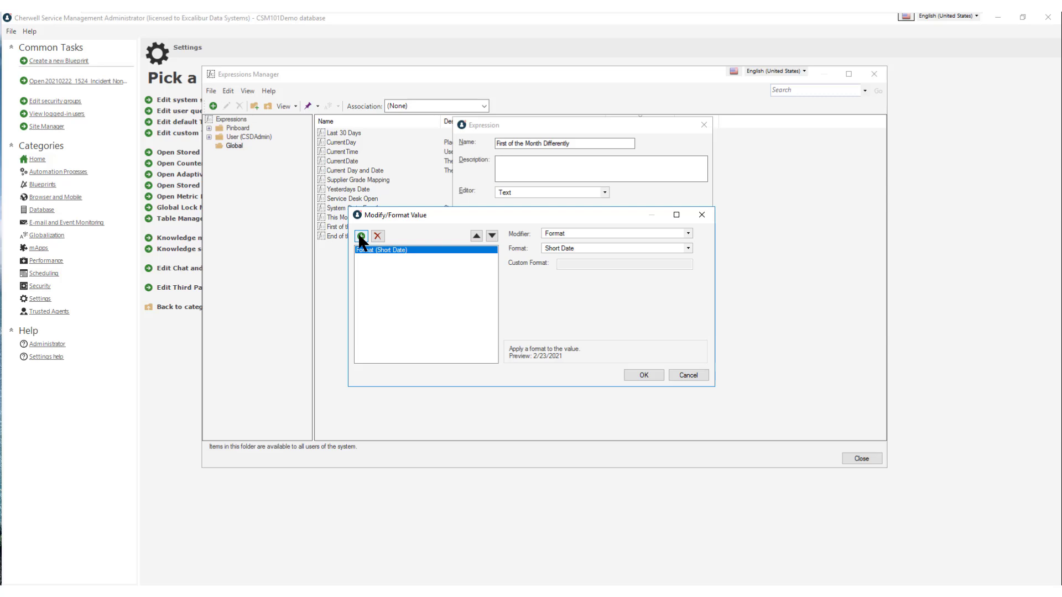
click(579, 233)
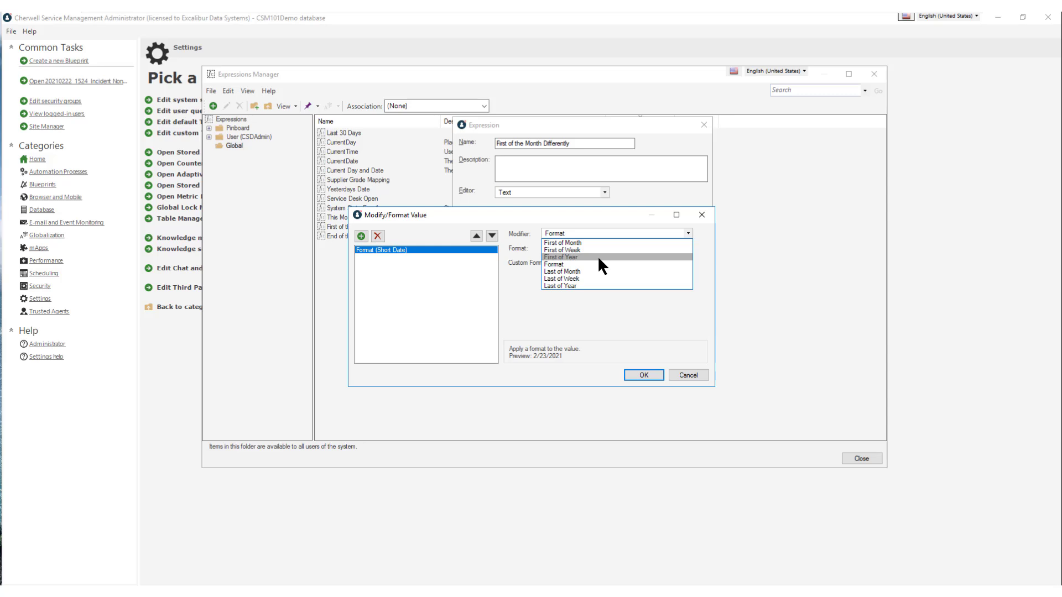
click(582, 239)
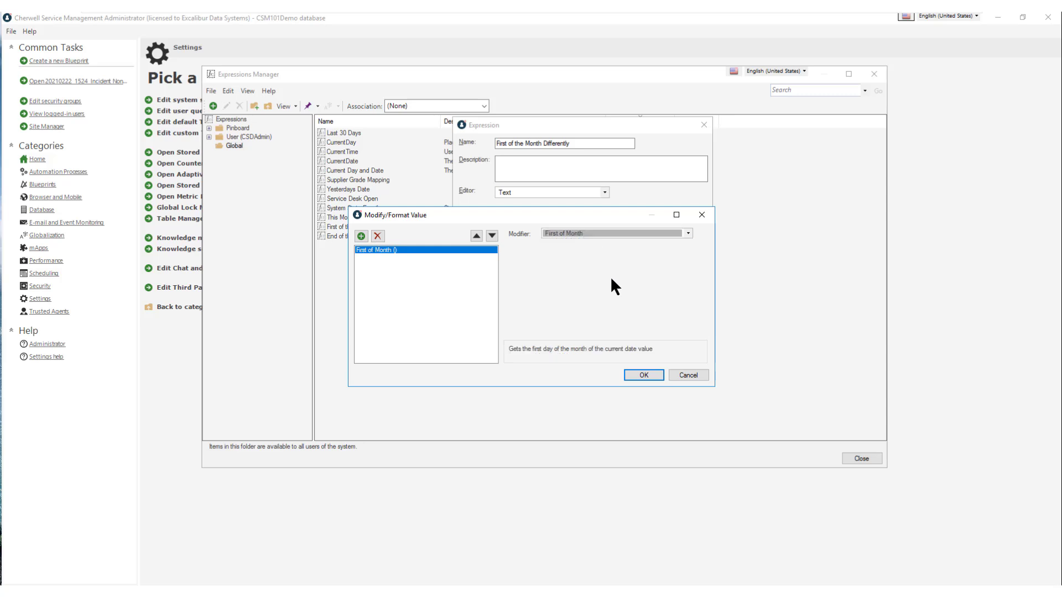
click(638, 372)
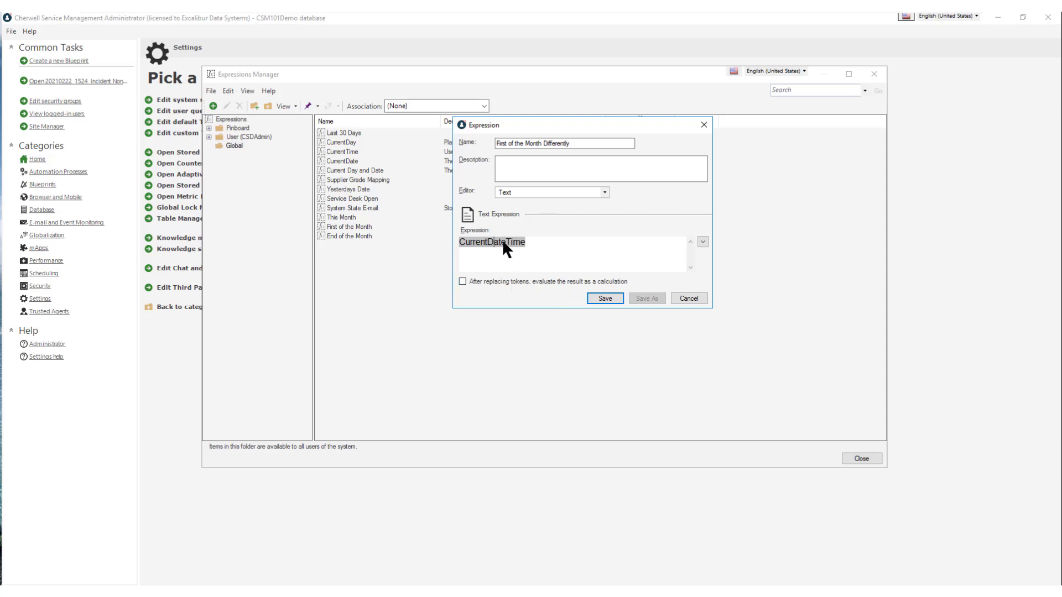
- Recheck the modifiers on the CurrentDateTime token and save the text expression
right_click(503, 242)
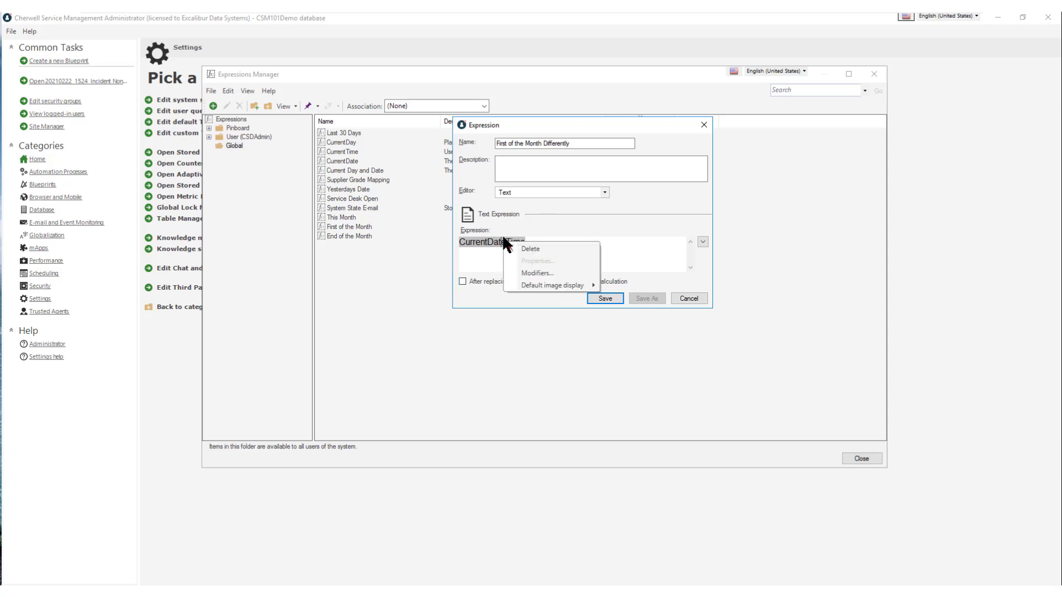
click(520, 273)
click(536, 273)
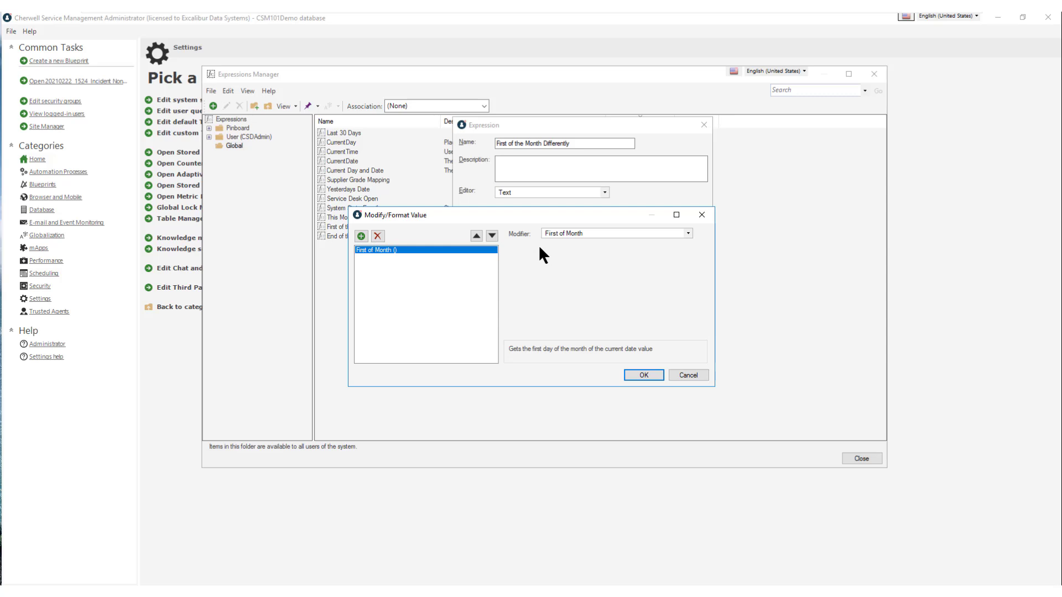
click(689, 375)
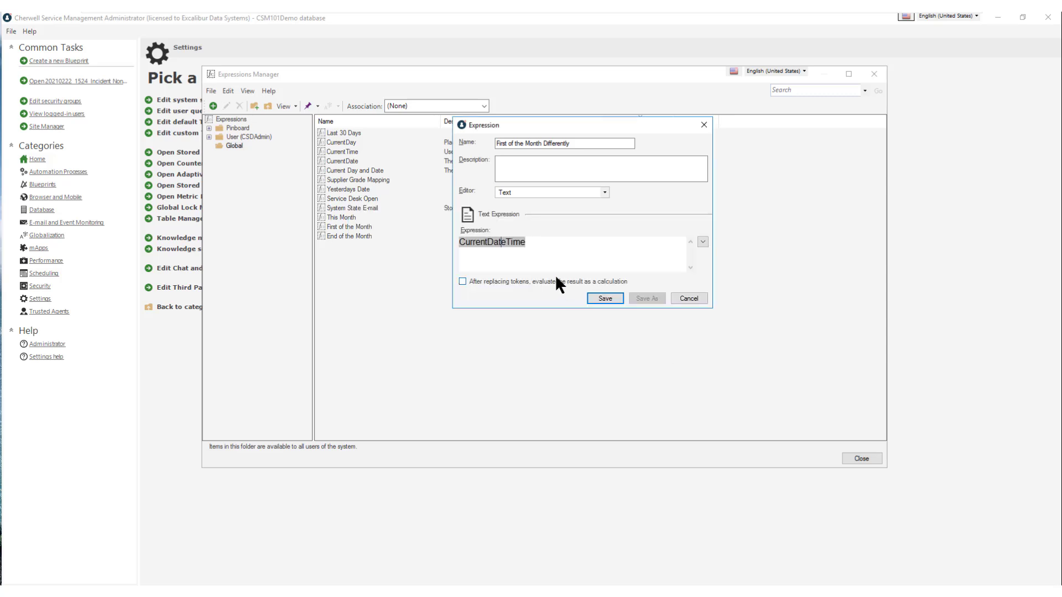
click(603, 300)
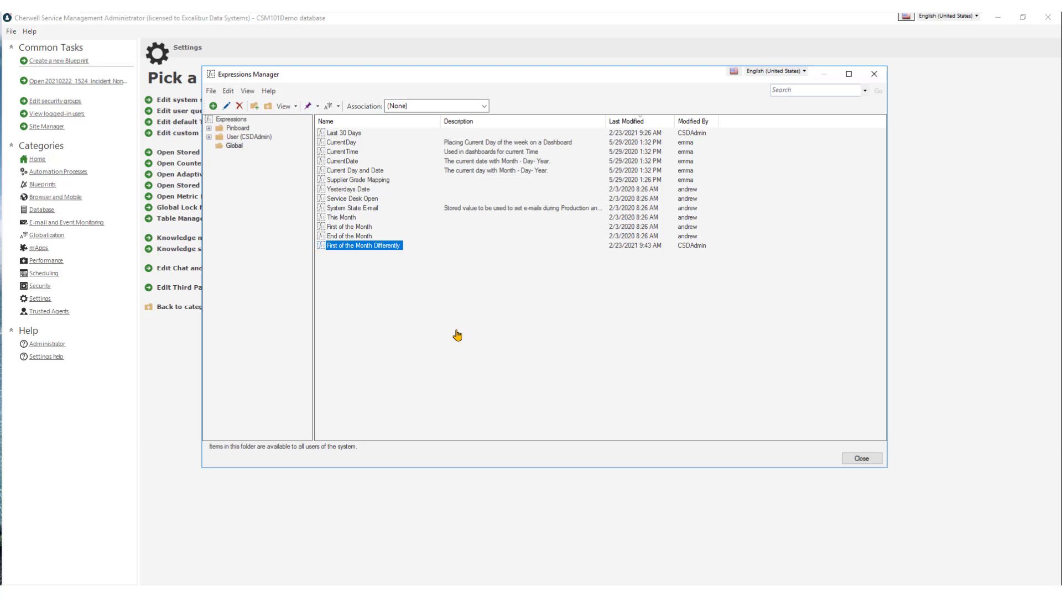
- Start a new global expression named "User is Member of IT Management Team"
right_click(389, 311)
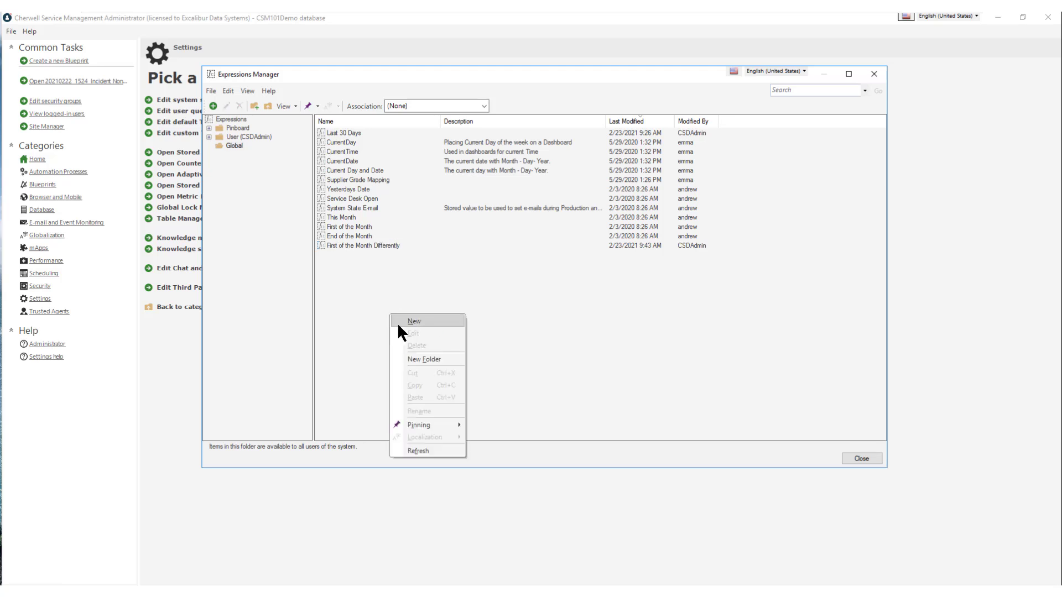
click(397, 323)
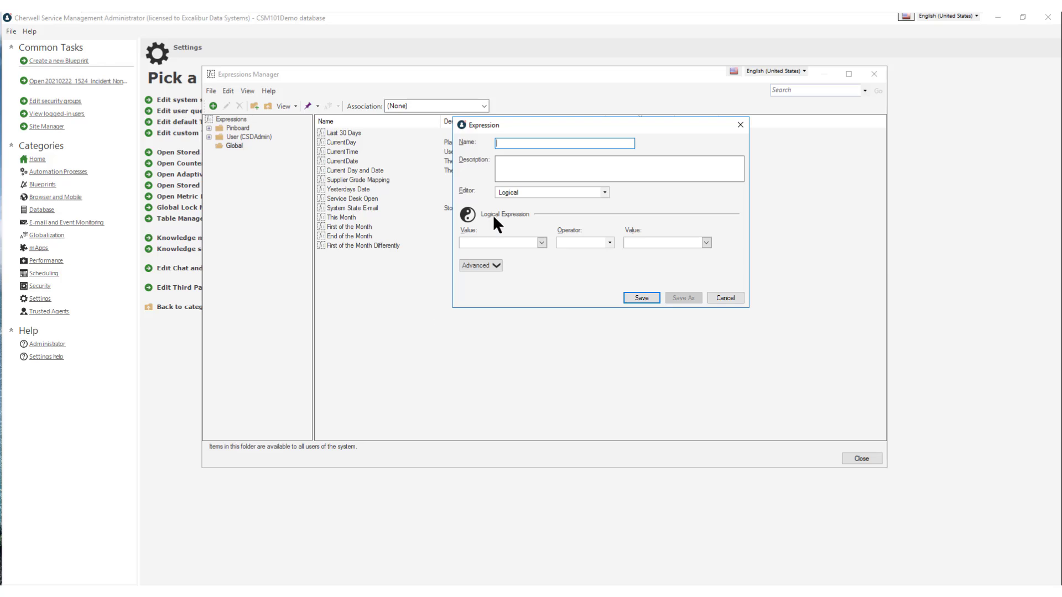
text(User is Member of IT Management Team)
- Set the first value of the logical expression to the CurrentUserRecordID() system function
click(541, 243)
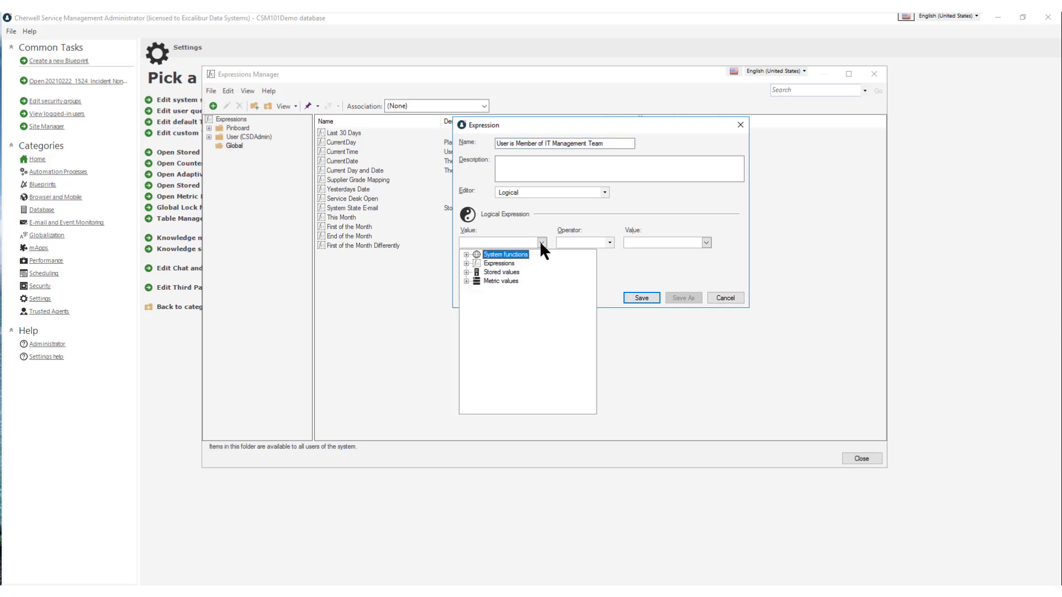
click(466, 255)
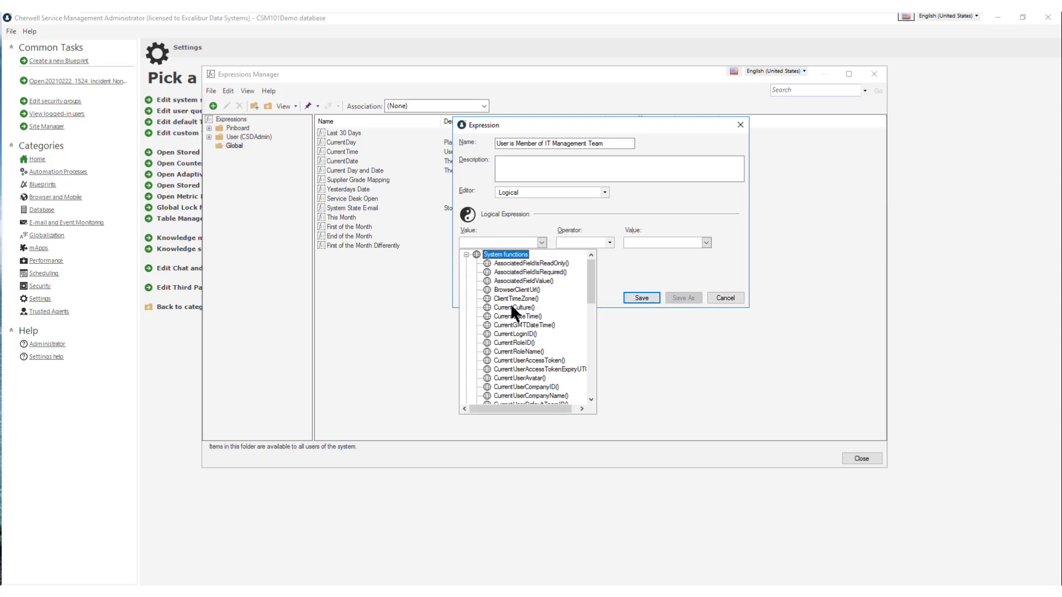
scroll(526, 349, down, 3)
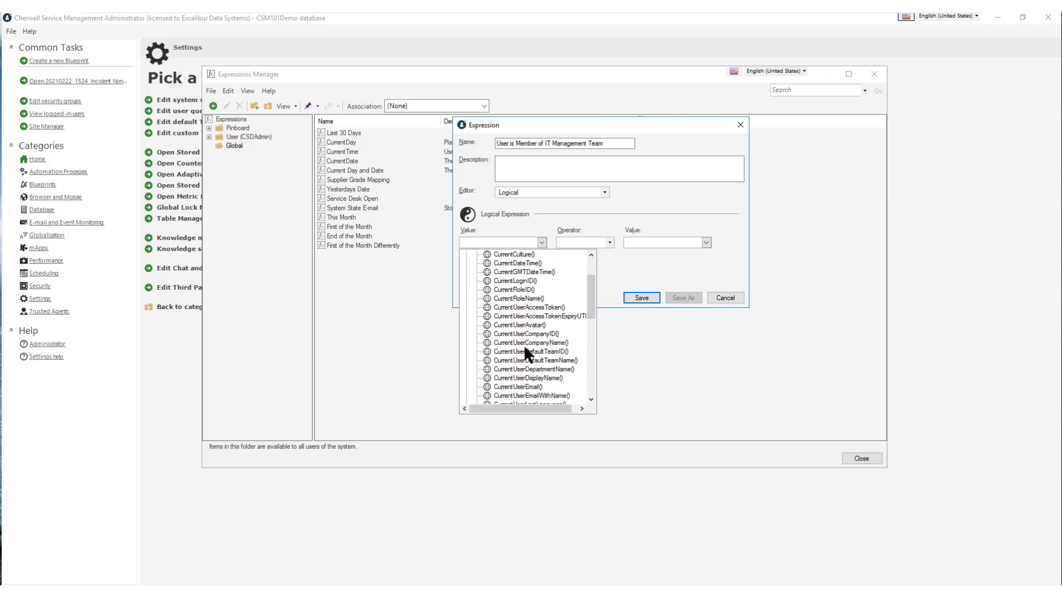
scroll(525, 349, down, 2)
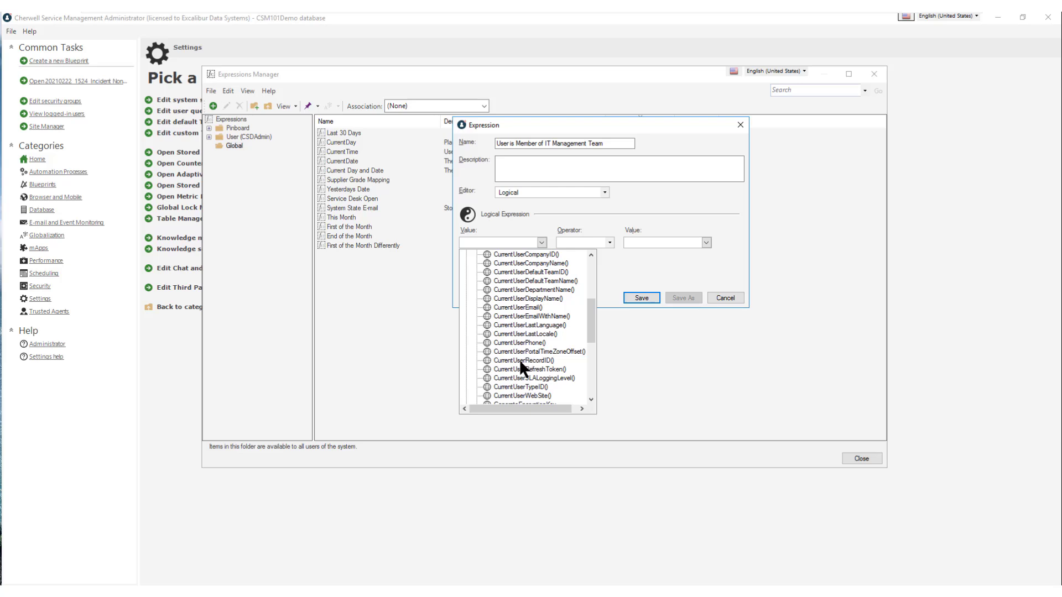
click(519, 360)
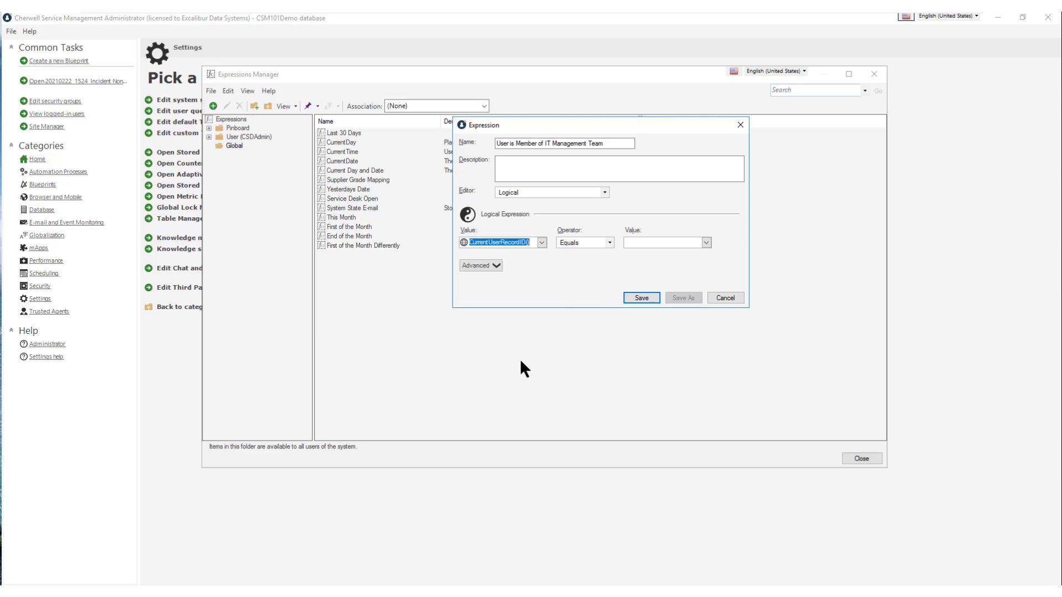
- Set the comparison operator to "Is member of team" and widen the expression dialog
click(609, 243)
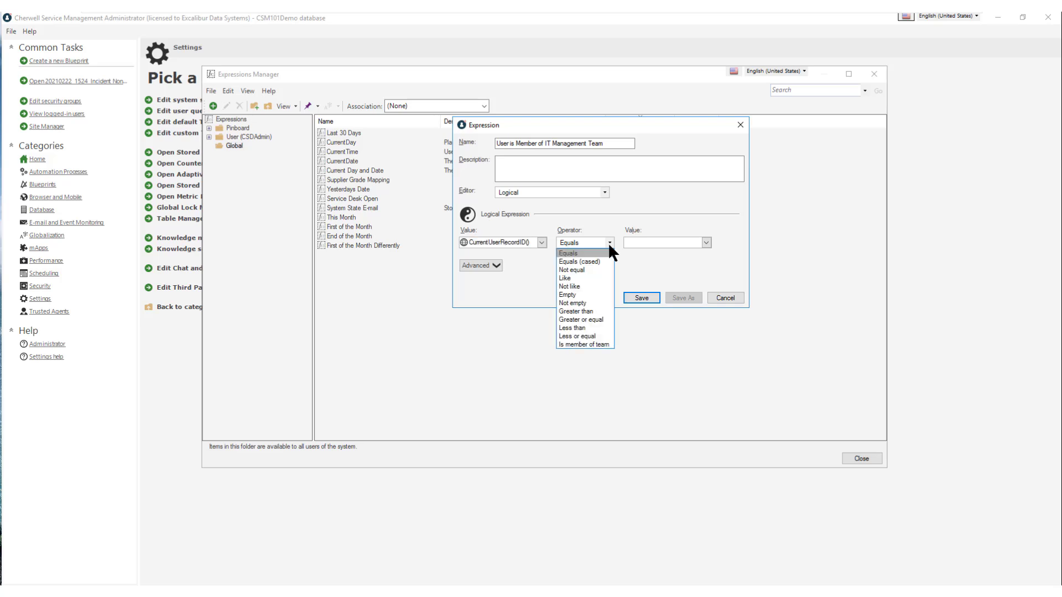
click(584, 345)
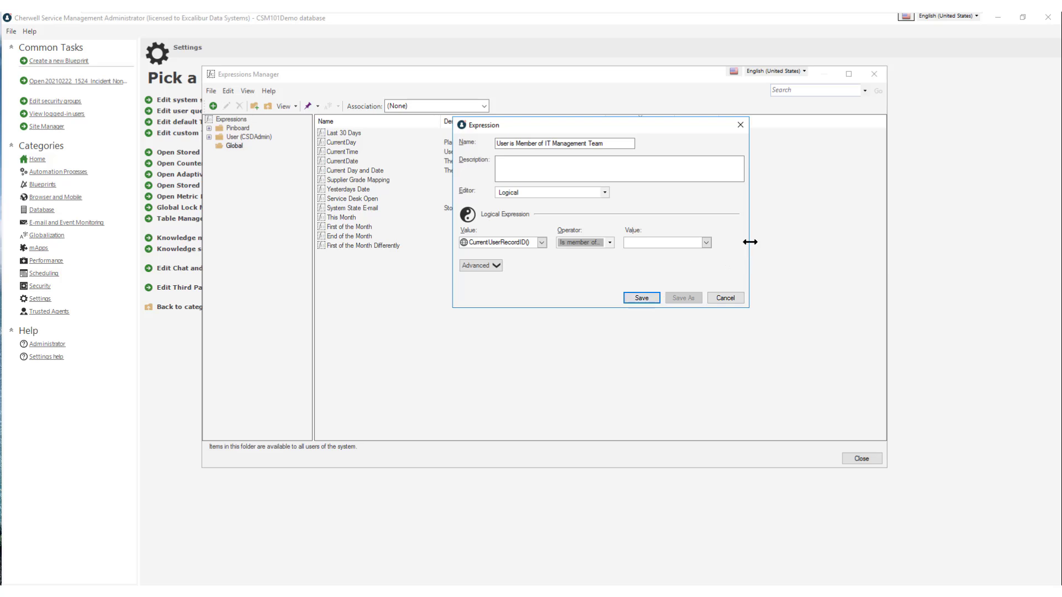
drag(749, 241, 847, 242)
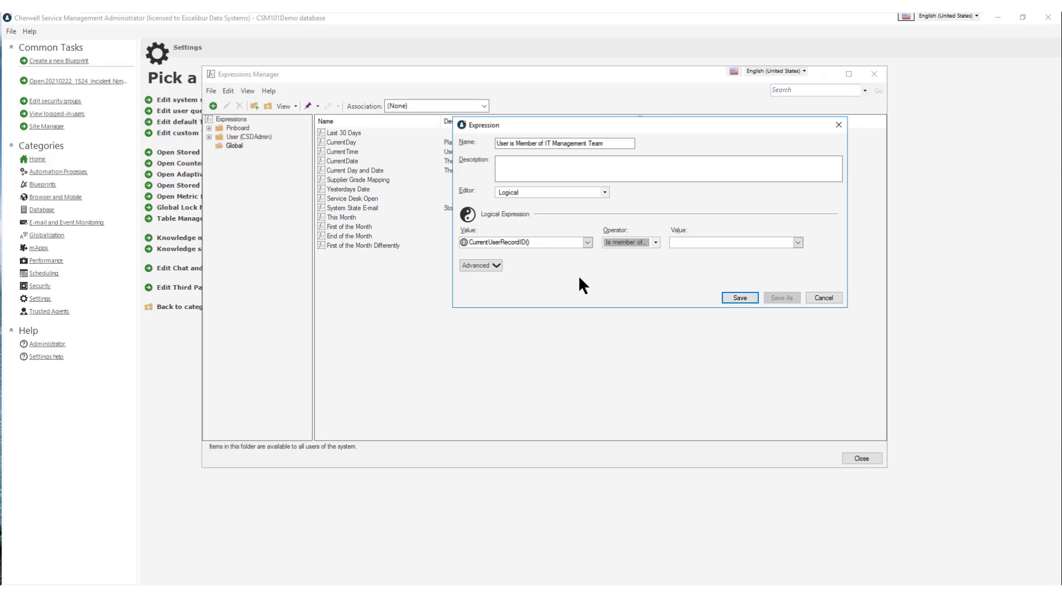
click(656, 242)
click(653, 228)
- Switch to Notepad, copy the IT Management team ID, and paste it as the expression's comparison value
click(303, 592)
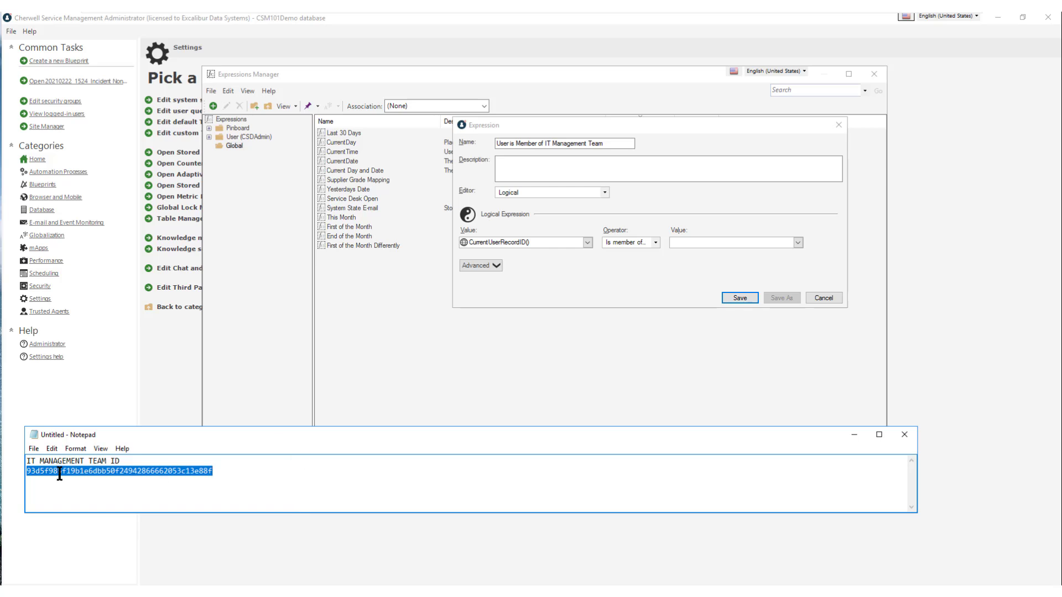
click(240, 471)
drag(241, 471, 14, 473)
key(ctrl+c)
click(686, 244)
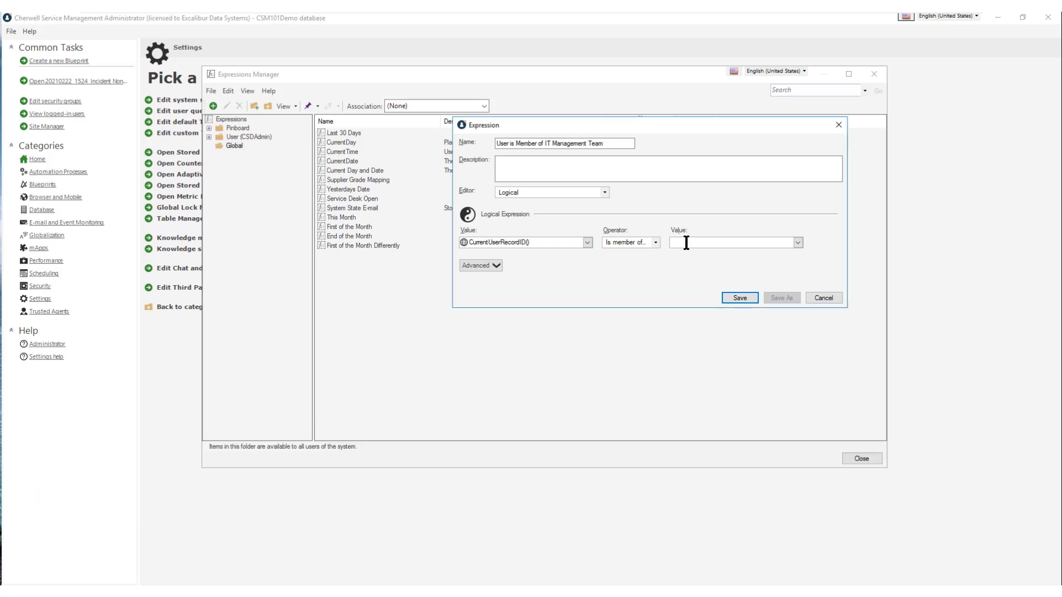
key(ctrl+v)
- Browse to the global IT Management Team stored value, replace its value with the copied team ID, and save it
click(799, 243)
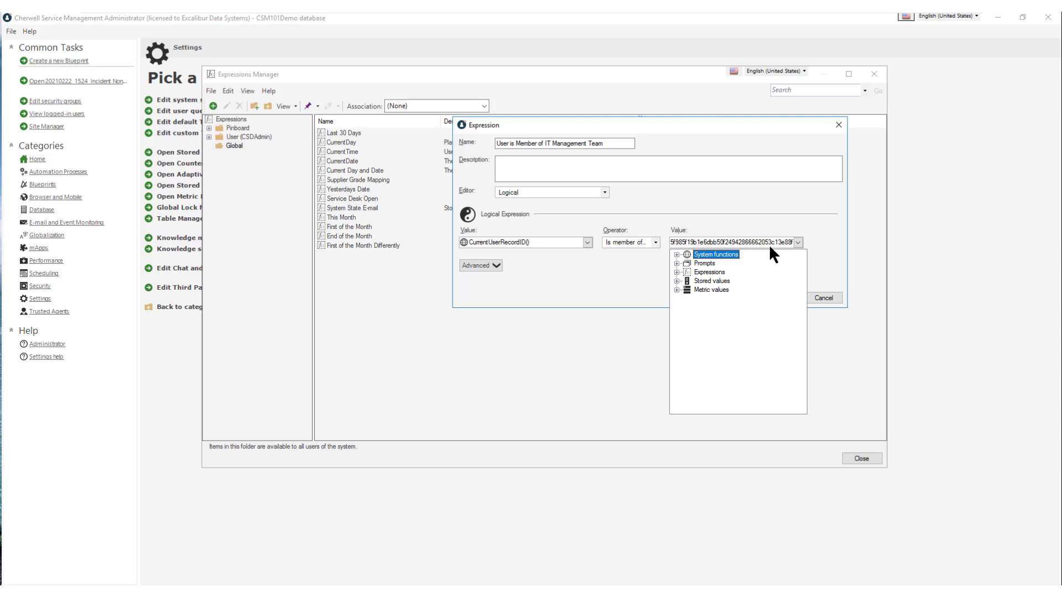
click(677, 281)
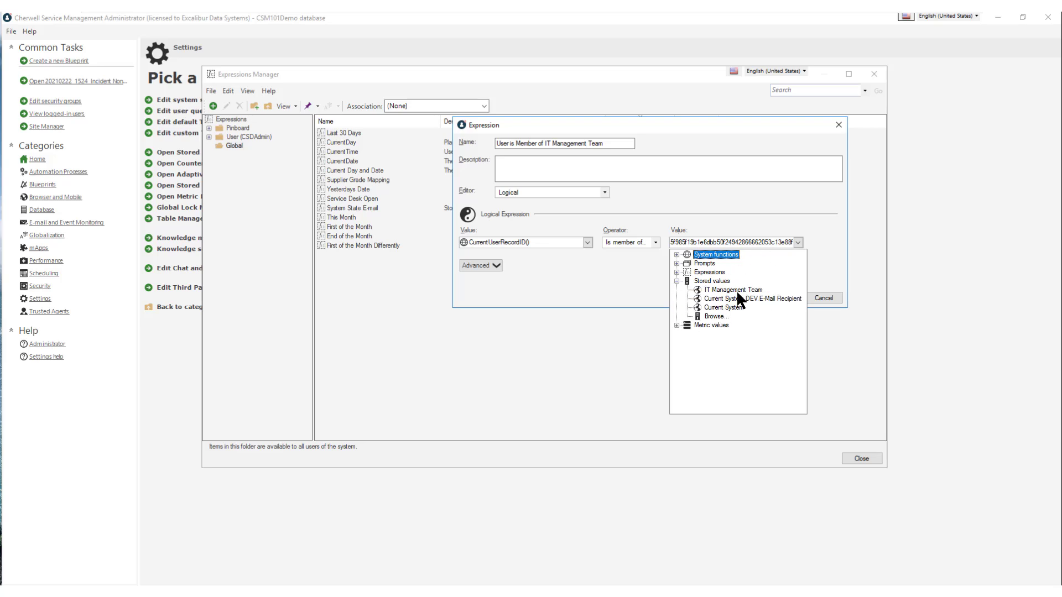
click(709, 313)
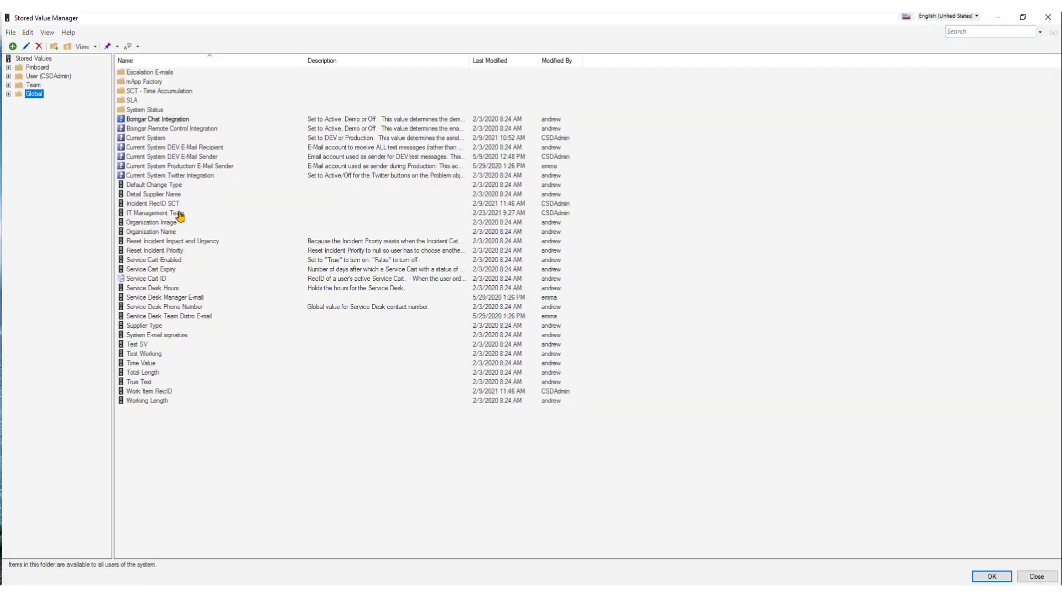
right_click(163, 213)
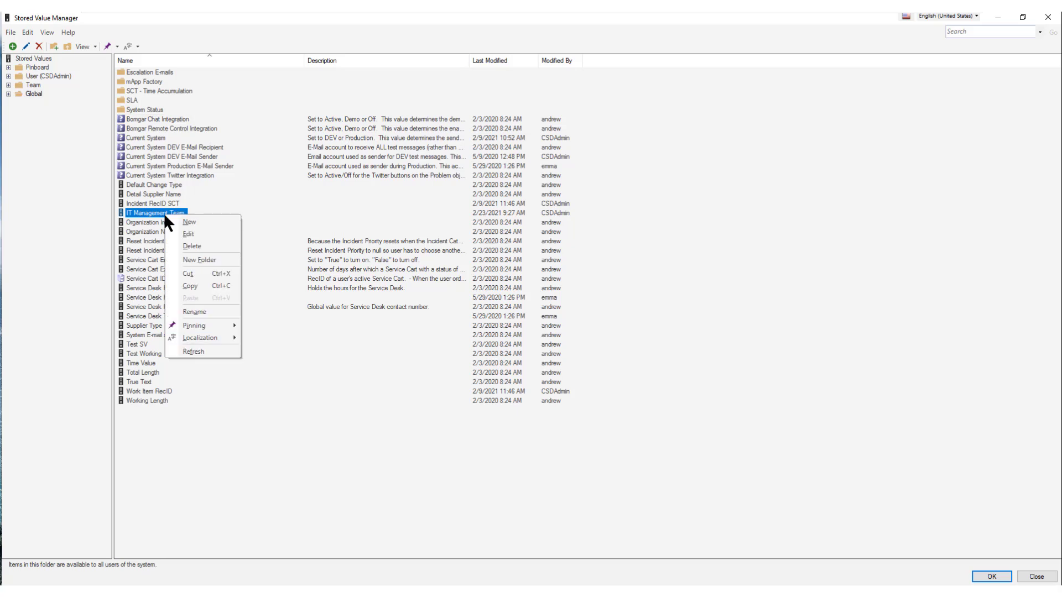
click(177, 231)
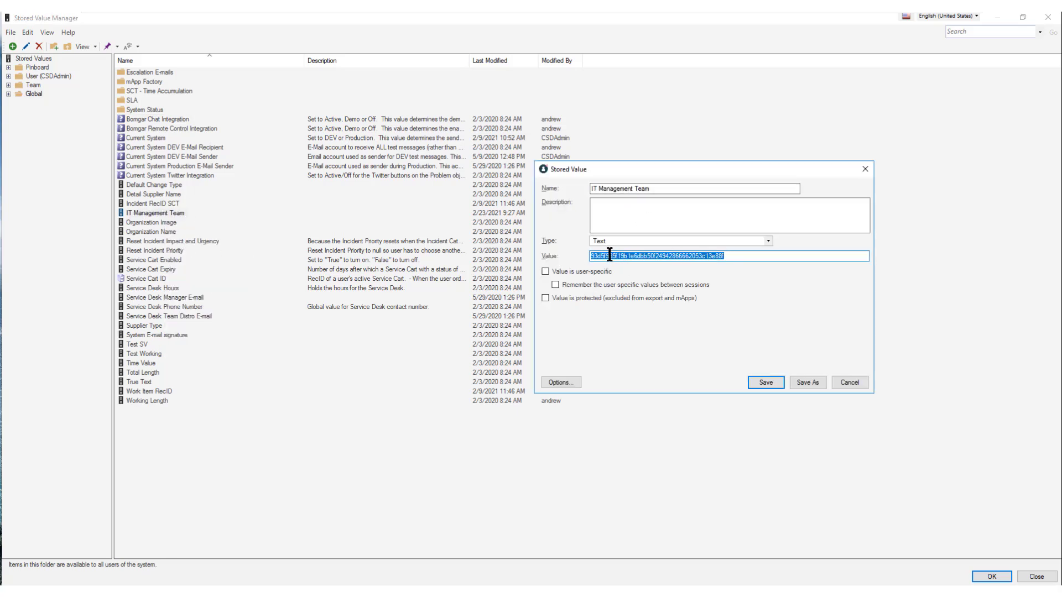
drag(727, 257, 567, 262)
key(ctrl+v)
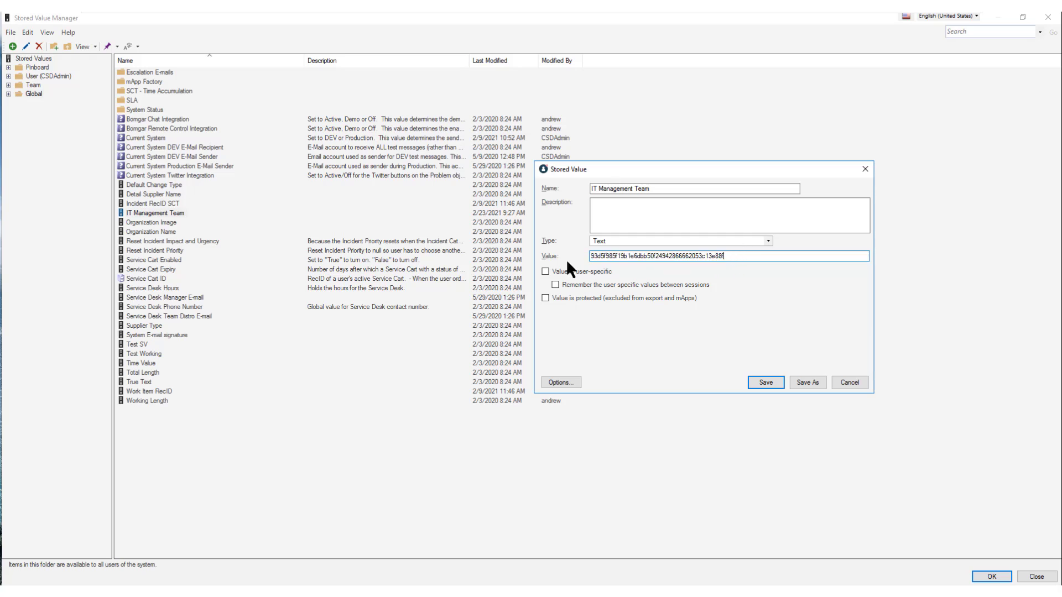
click(766, 382)
- Use the IT Management Team stored value as the comparison value and save the logical expression
click(990, 577)
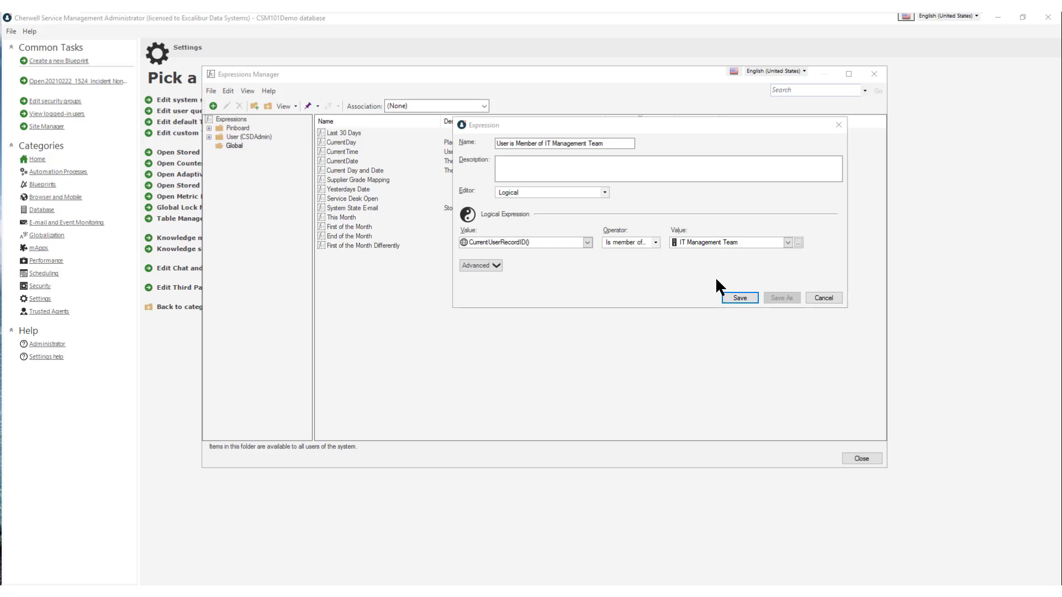
click(734, 302)
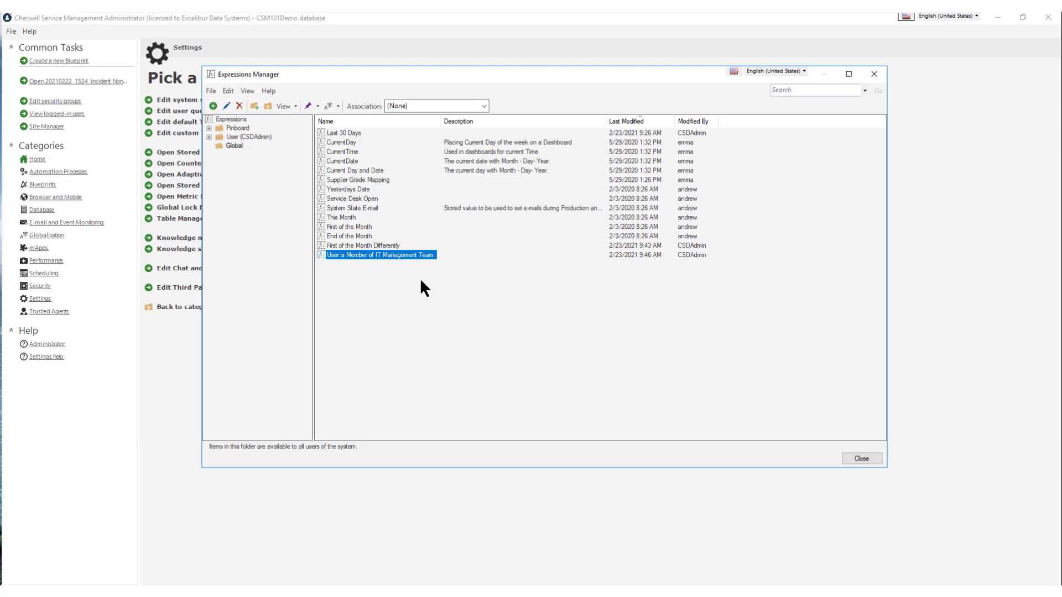
- Start a new global expression named "Required Field Border Color" with the Case editor
right_click(419, 297)
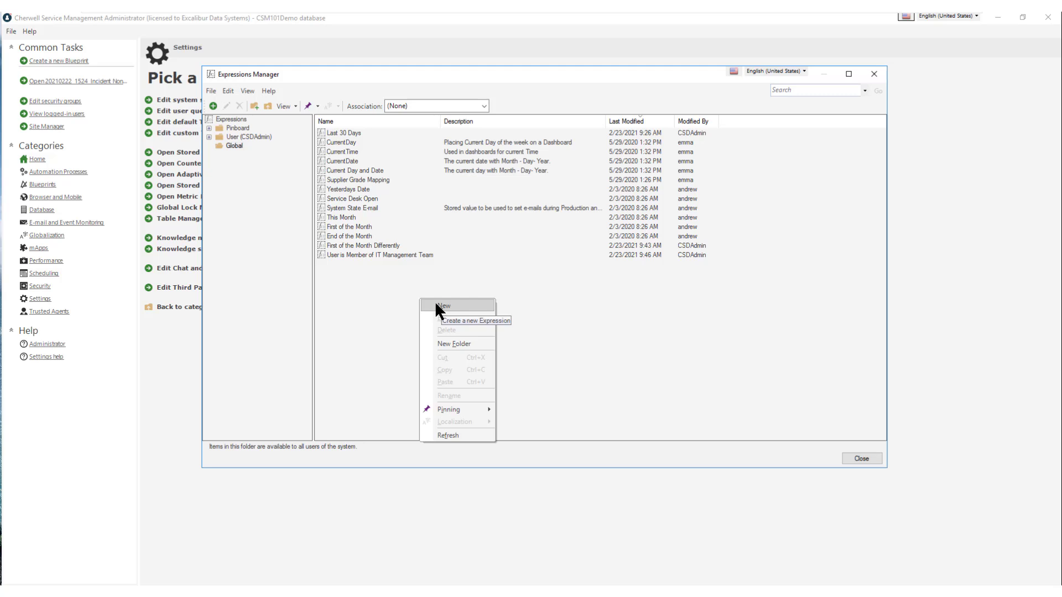
click(435, 303)
text(R)
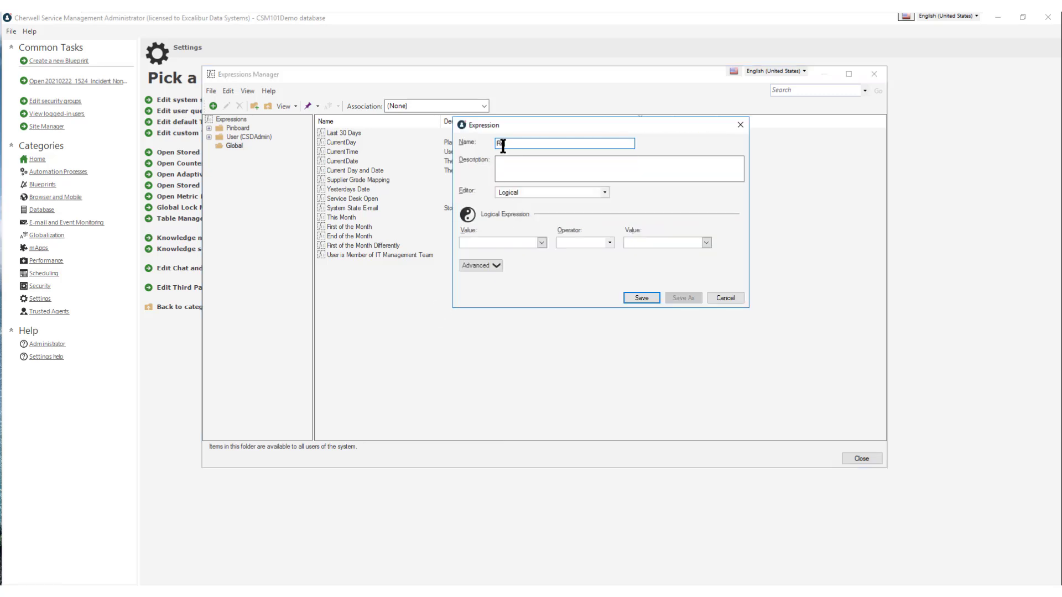
text(equie)
key(BackSpace)
text(rd)
text(d )
text(Field Border Color)
click(604, 191)
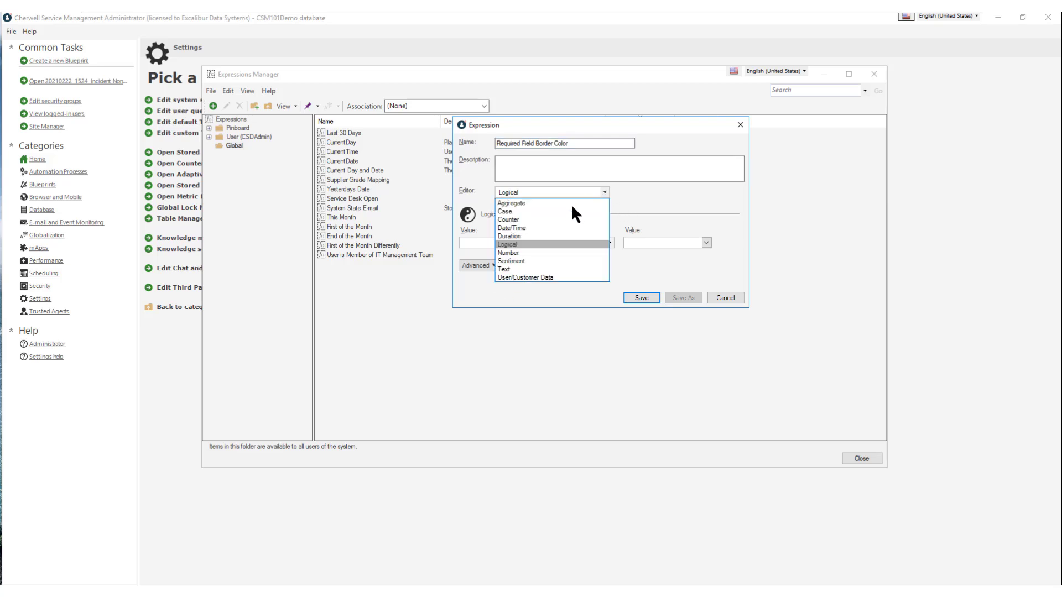
click(559, 214)
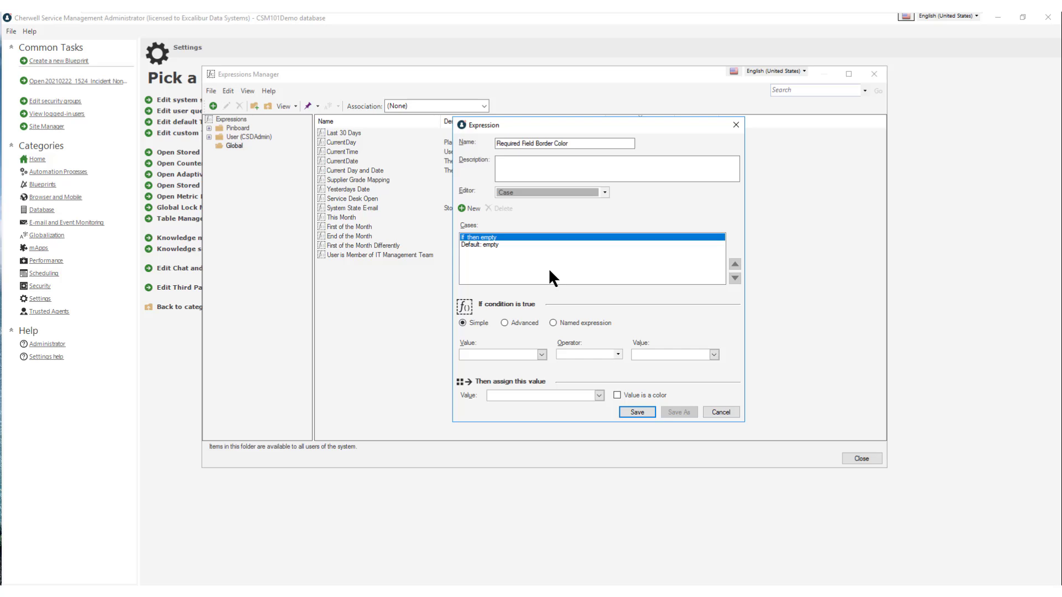
- Set the first case's condition to the AssociatedFieldValue() system function with the Empty operator
click(541, 354)
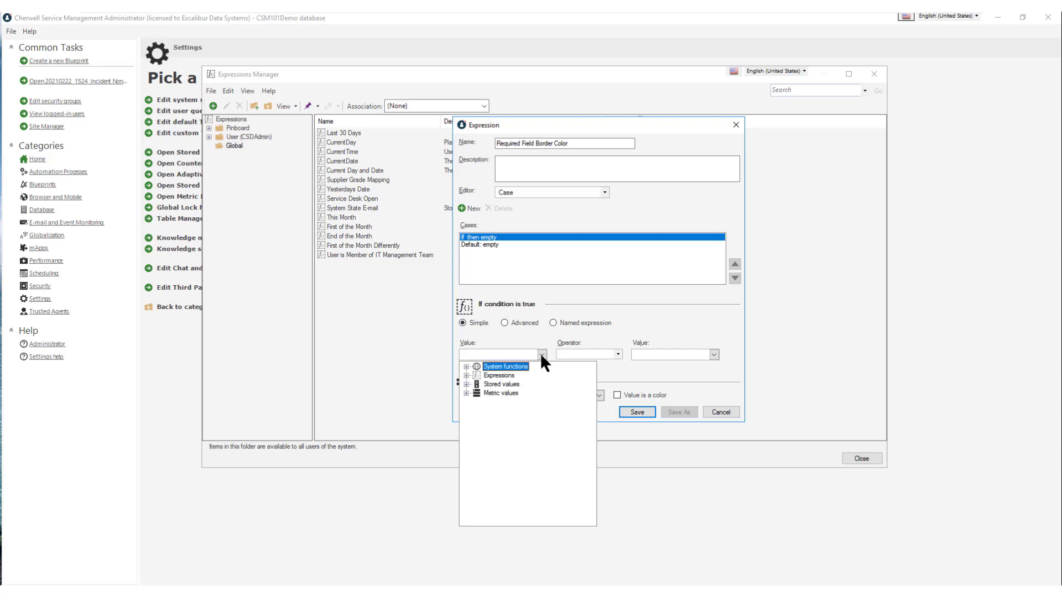
click(467, 365)
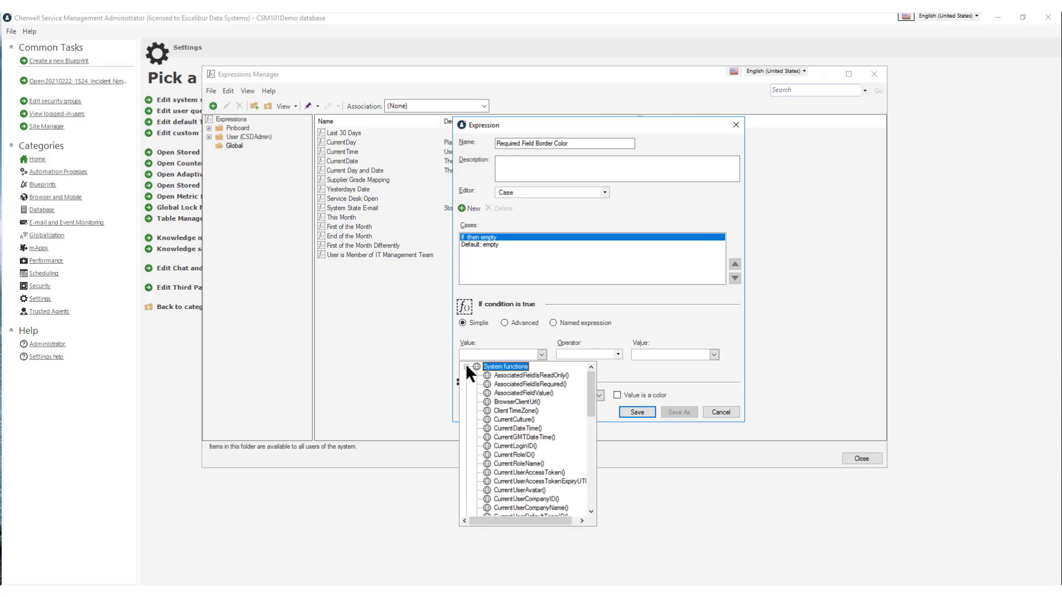
click(529, 390)
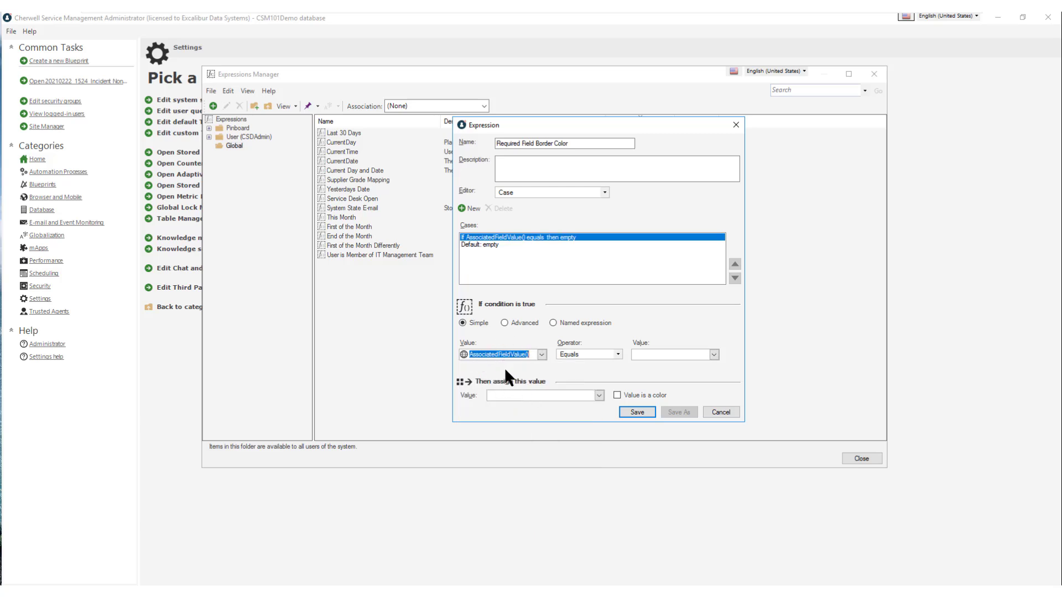
click(618, 352)
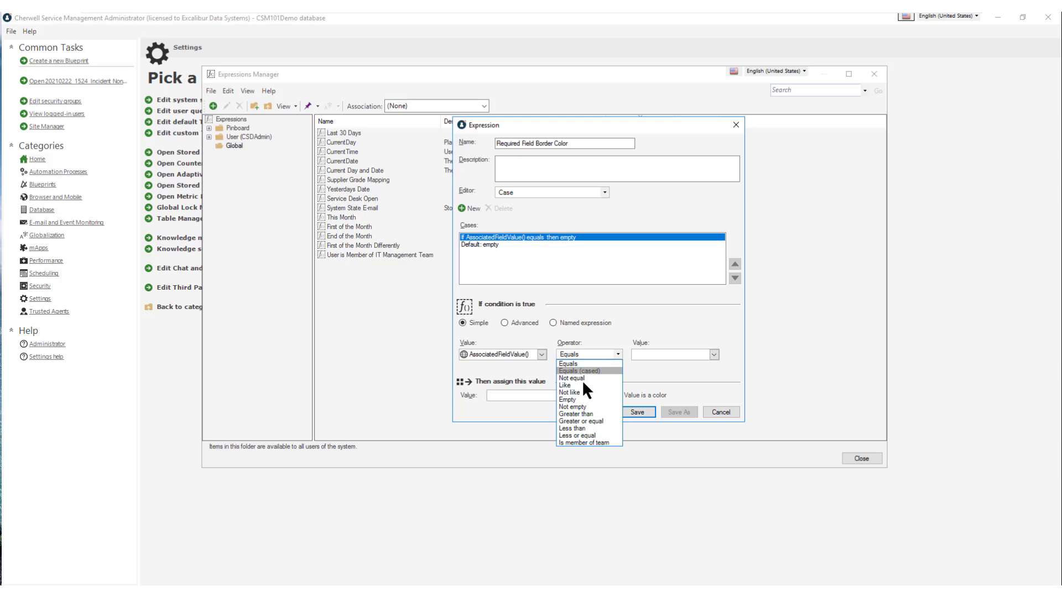
click(579, 399)
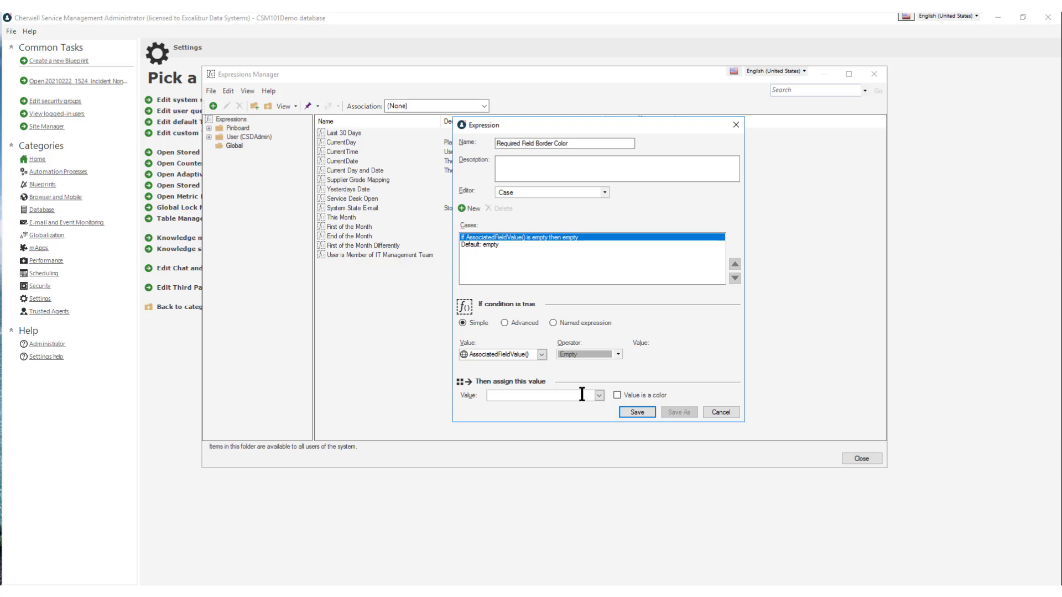
- Make the first case's assigned value a color and choose the theme color "Form control required field border"
click(617, 395)
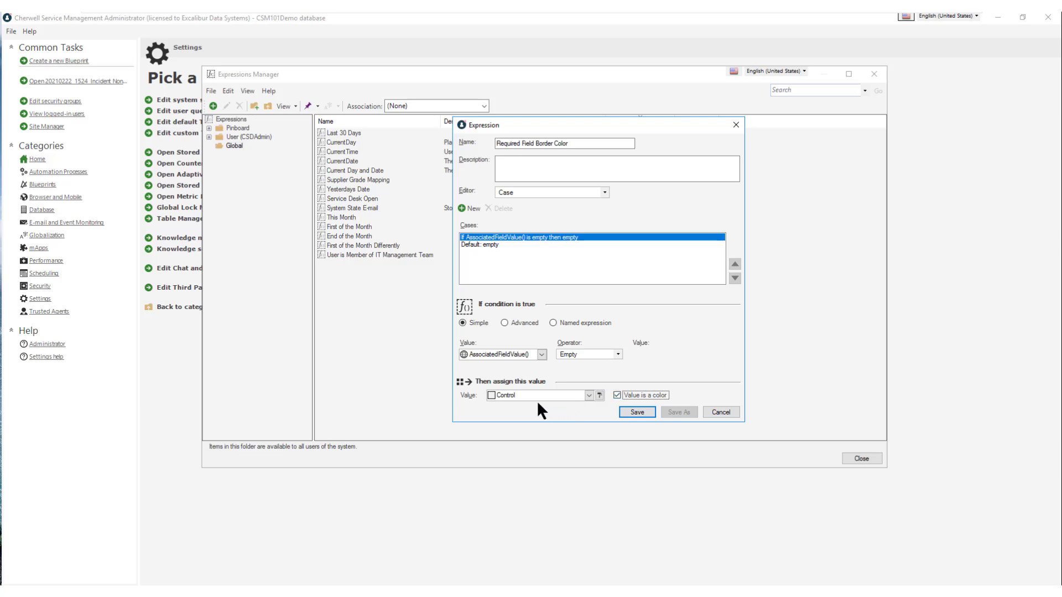
click(600, 396)
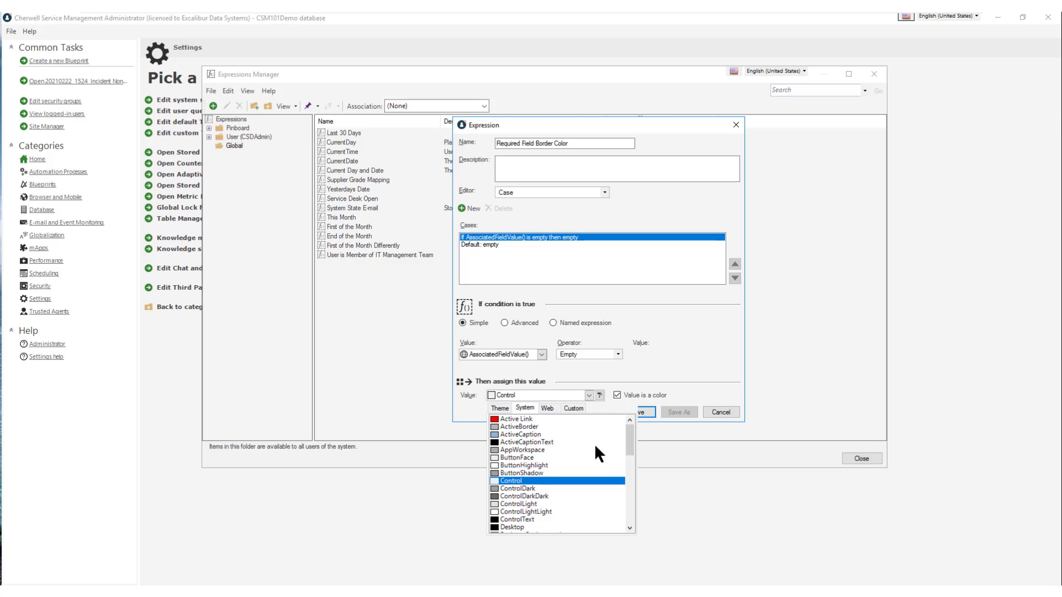
click(500, 408)
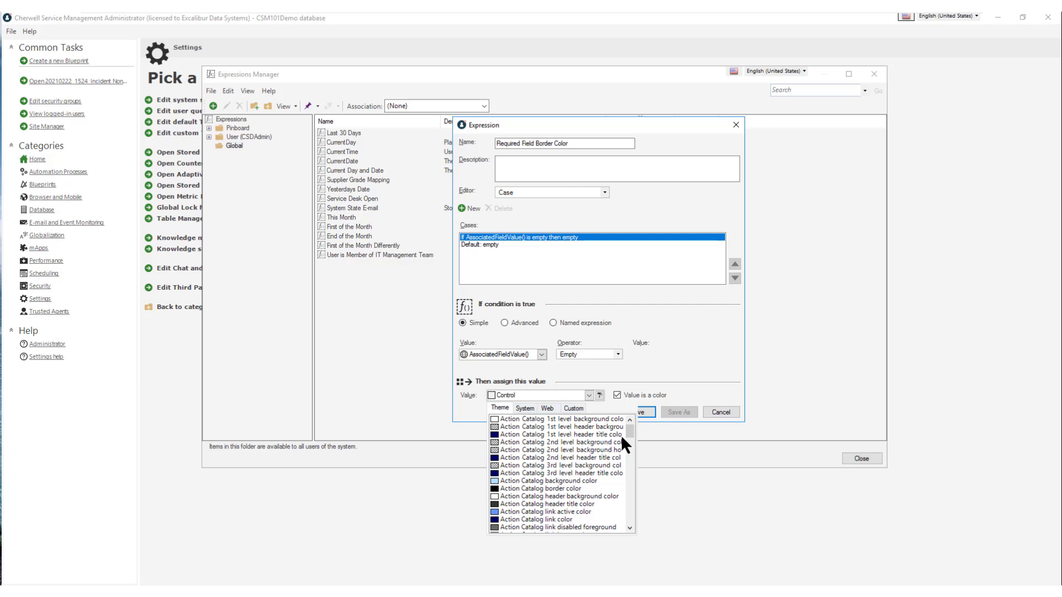
drag(630, 434, 619, 514)
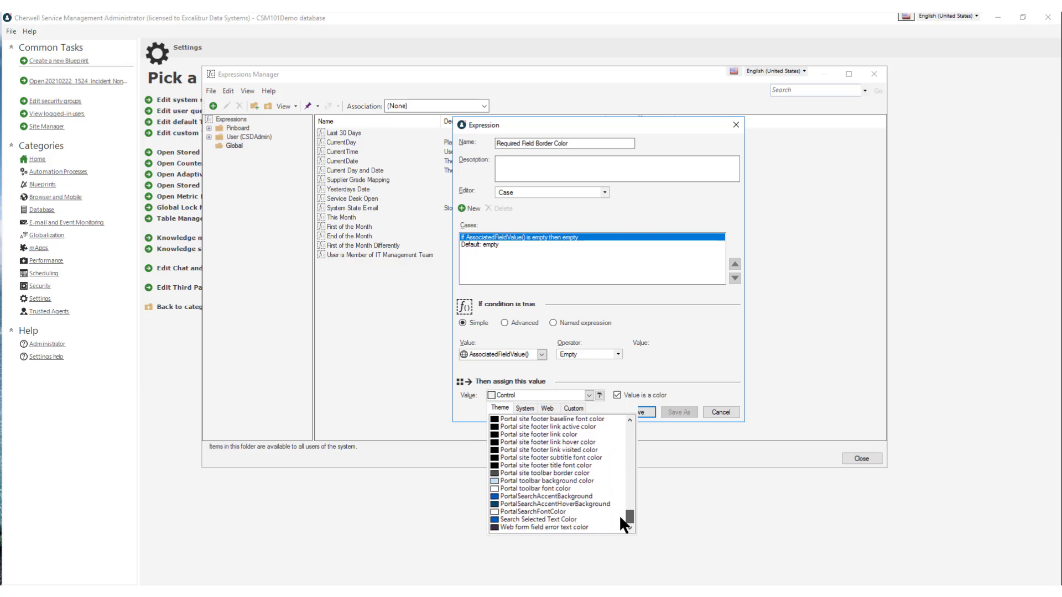
click(525, 409)
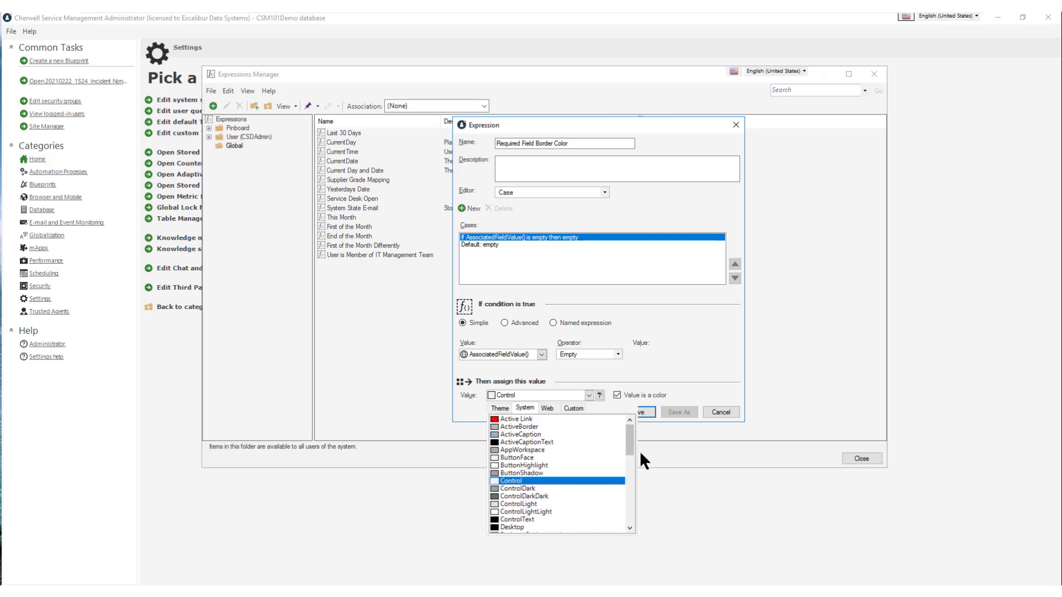
mouse_move(630, 438)
mouse_down()
mouse_move(624, 489)
mouse_move(621, 435)
mouse_up()
click(502, 409)
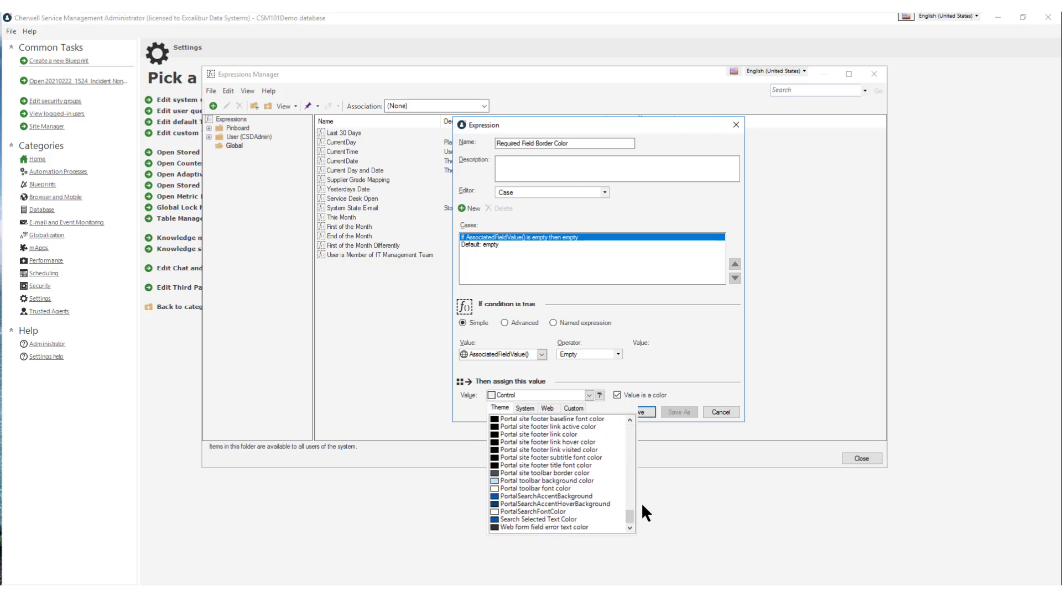
drag(630, 515, 626, 464)
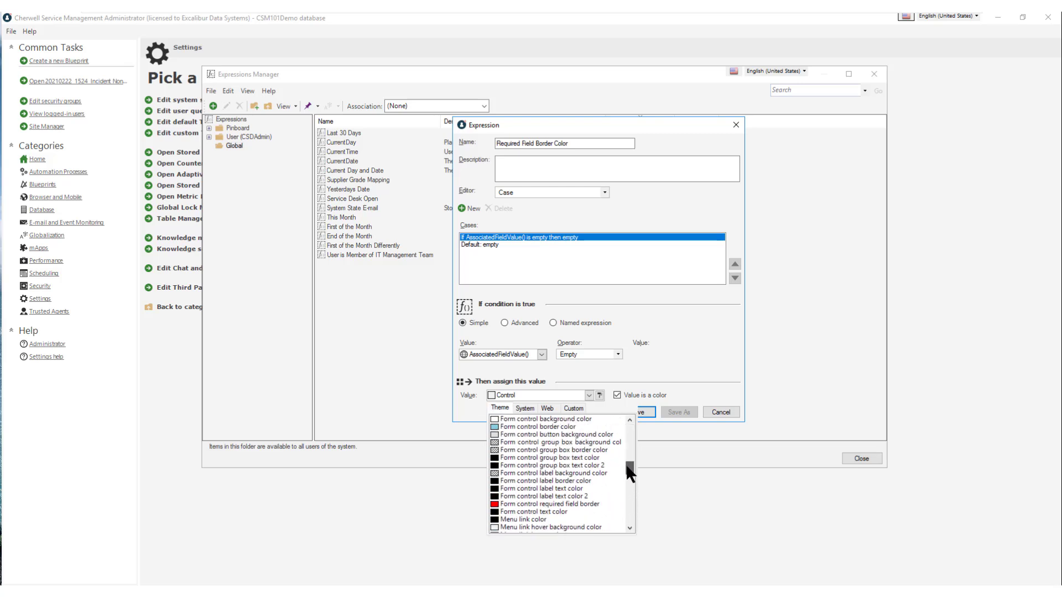
click(518, 505)
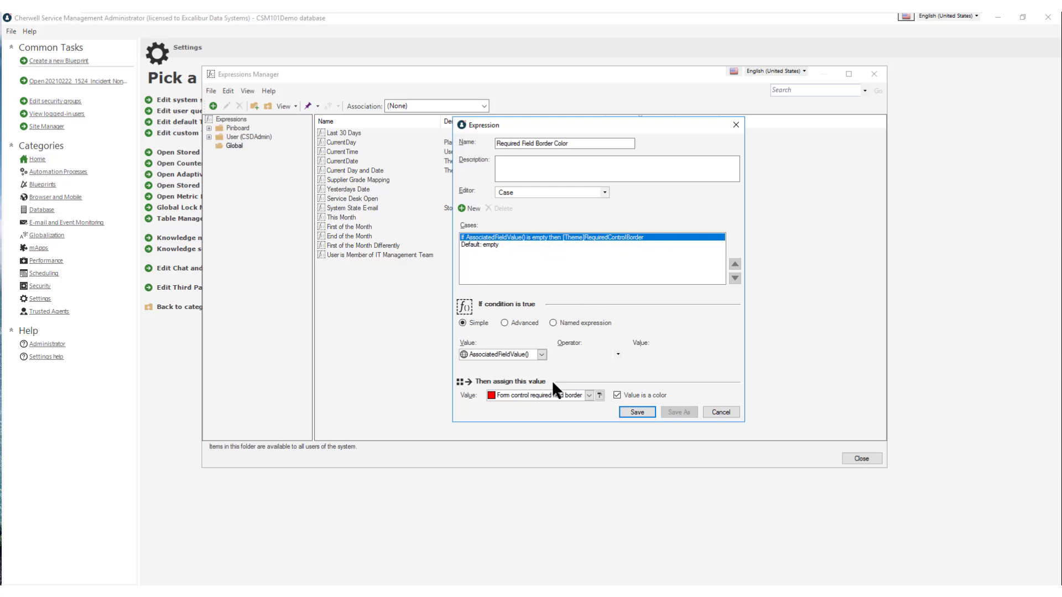
- Set the default case's assigned value to the theme color "Form control border color"
click(476, 244)
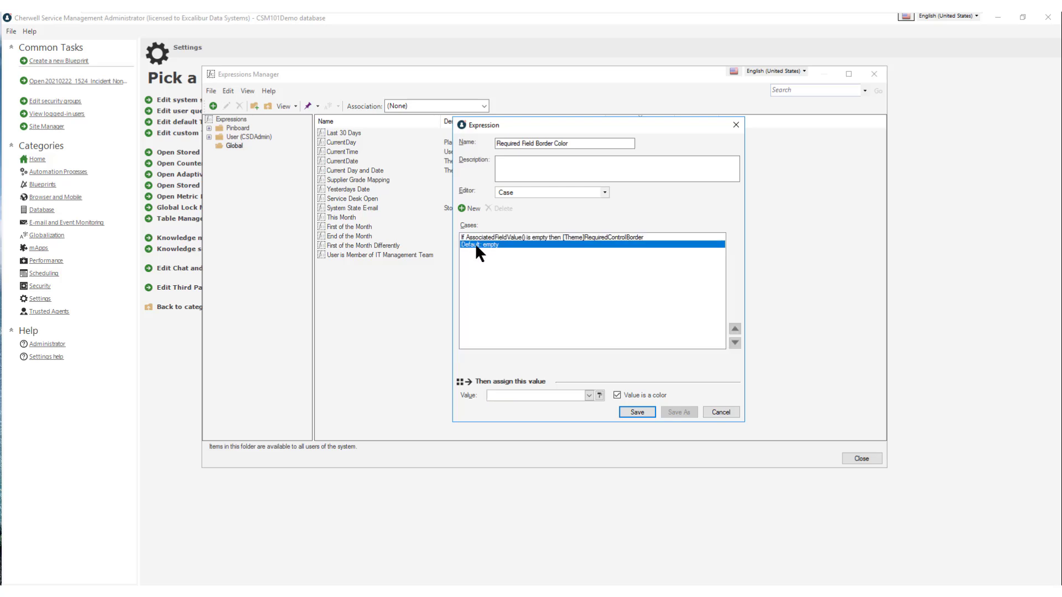
click(599, 394)
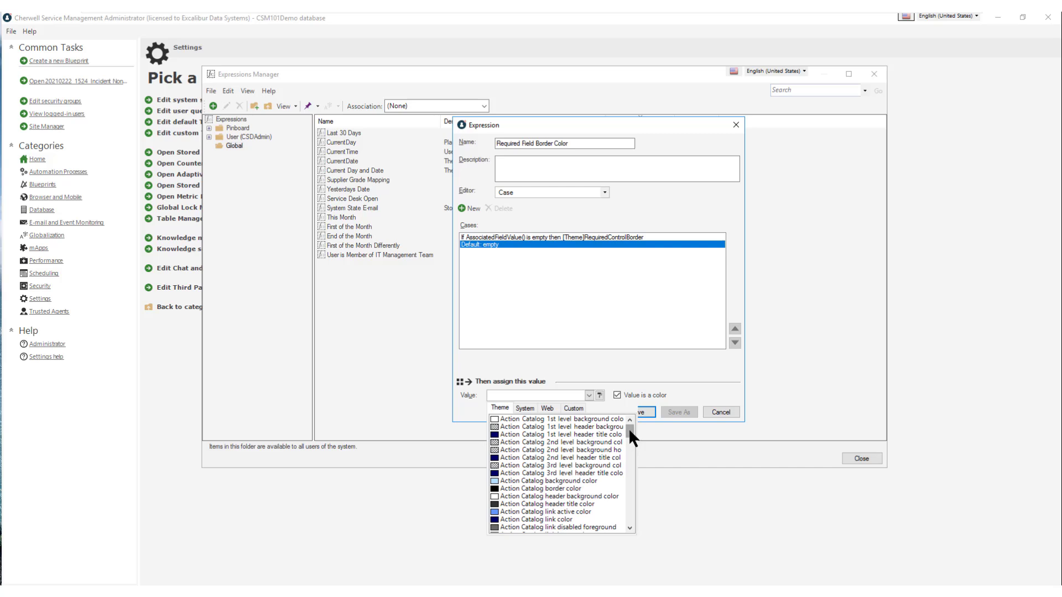
drag(628, 428, 606, 465)
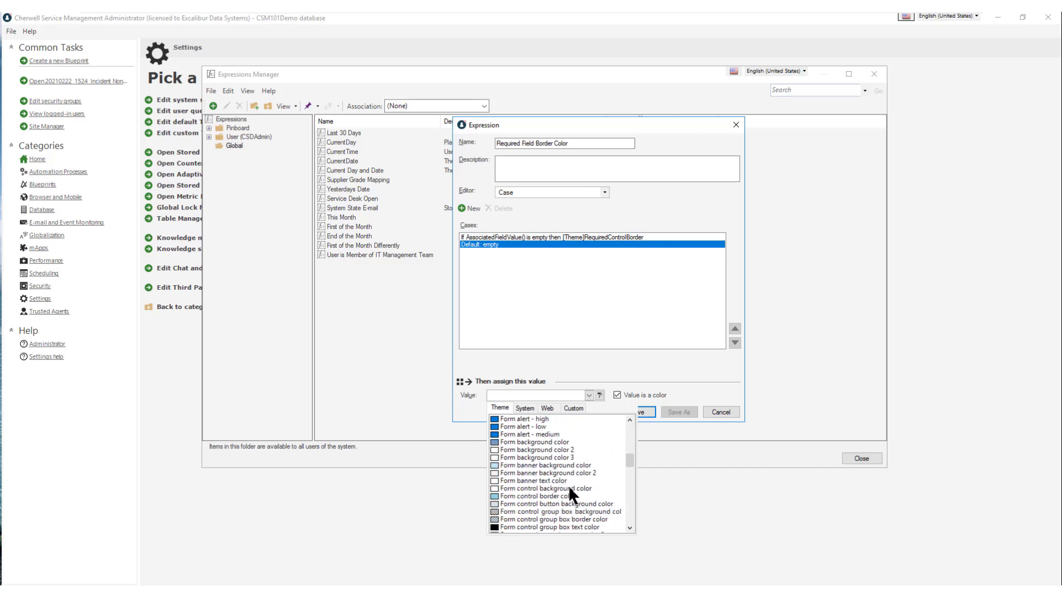
click(542, 495)
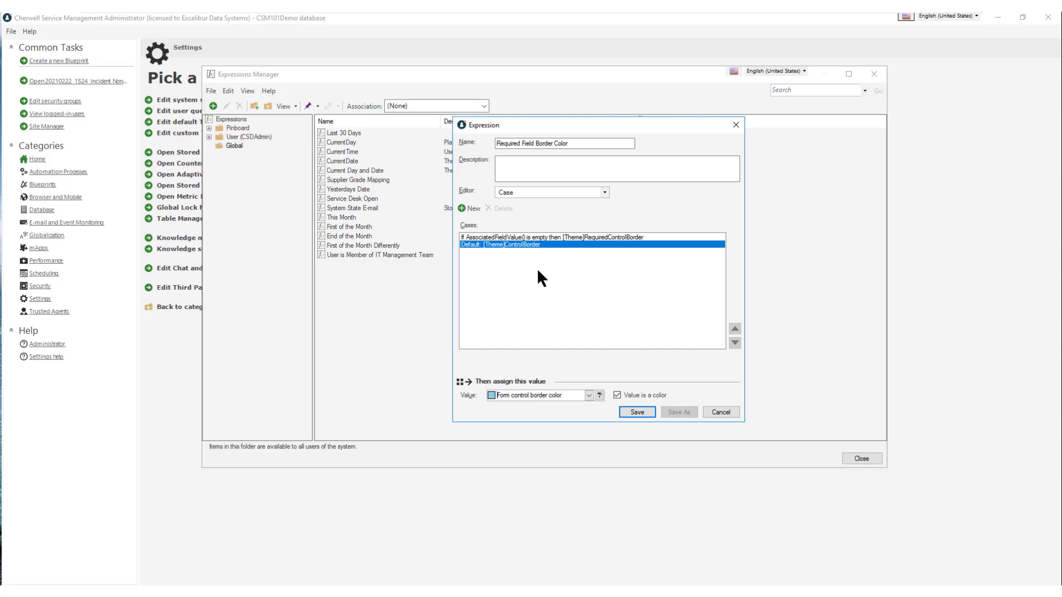
- Rename the expression "Required Field Border Color Sample" and save it
click(639, 411)
click(595, 143)
text(Sample)
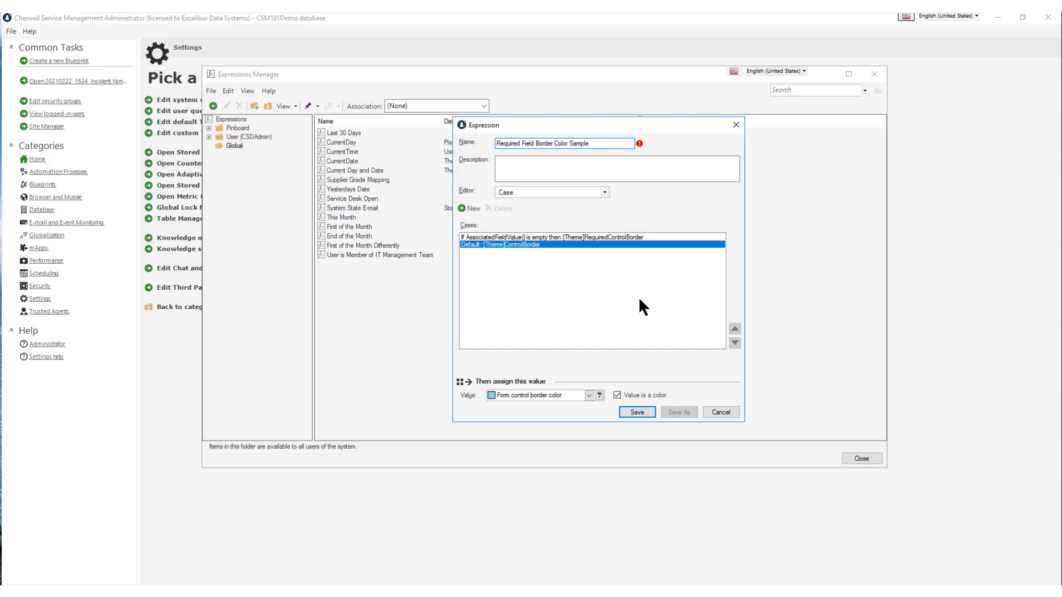
click(633, 412)
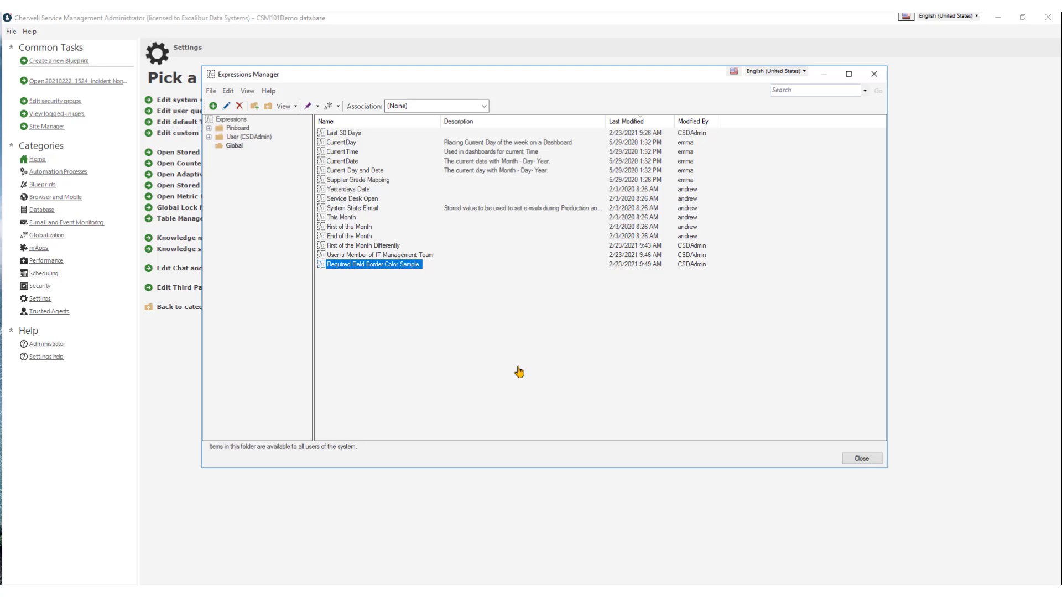
- Open the global System State E-mail expression for editing, widen its dialog and review the Production and DEV cases
click(354, 209)
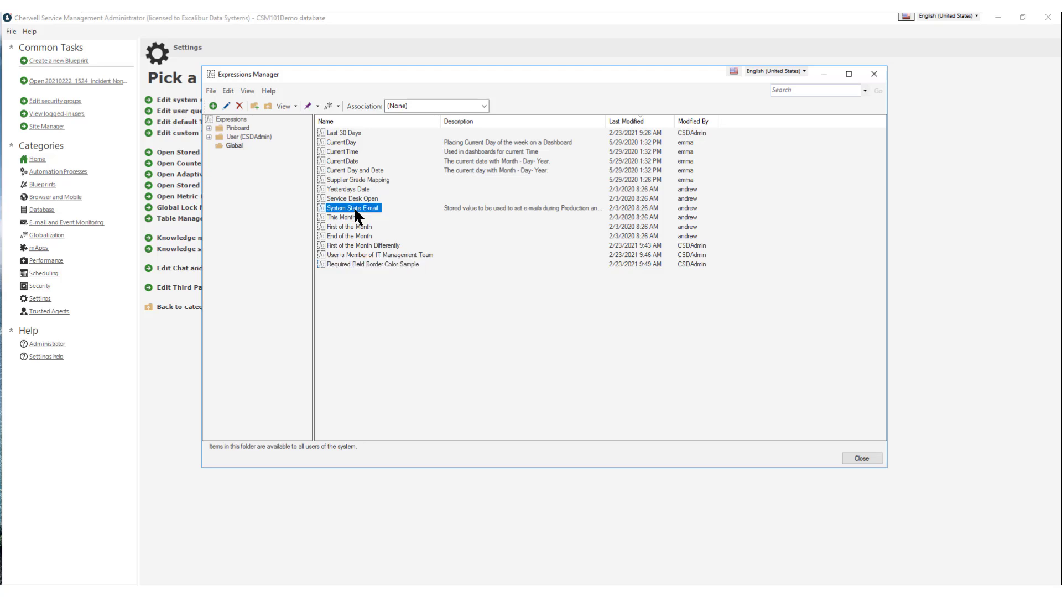
right_click(355, 214)
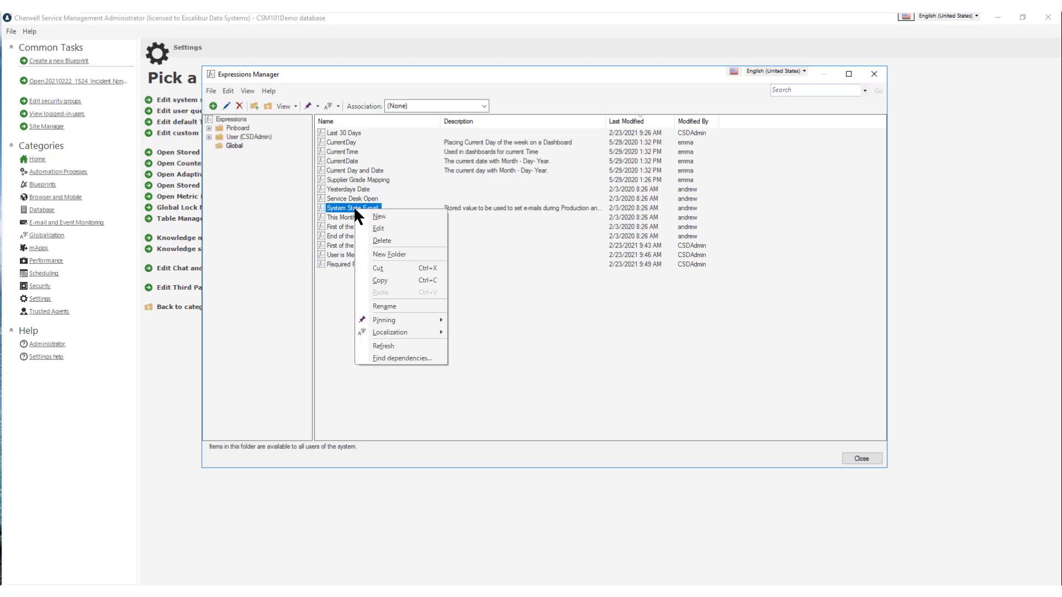
click(388, 228)
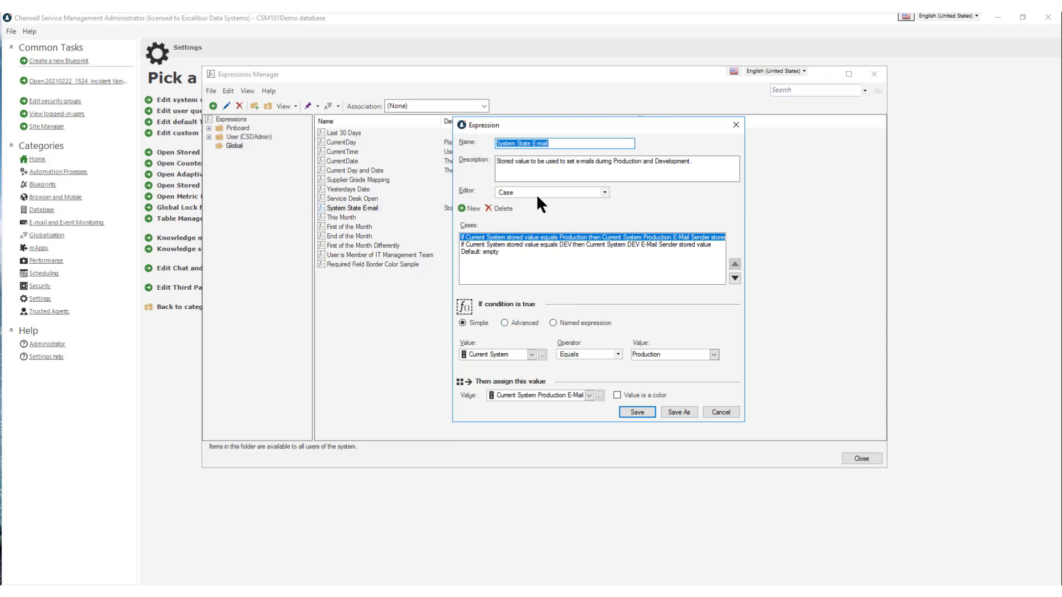
drag(745, 193, 821, 194)
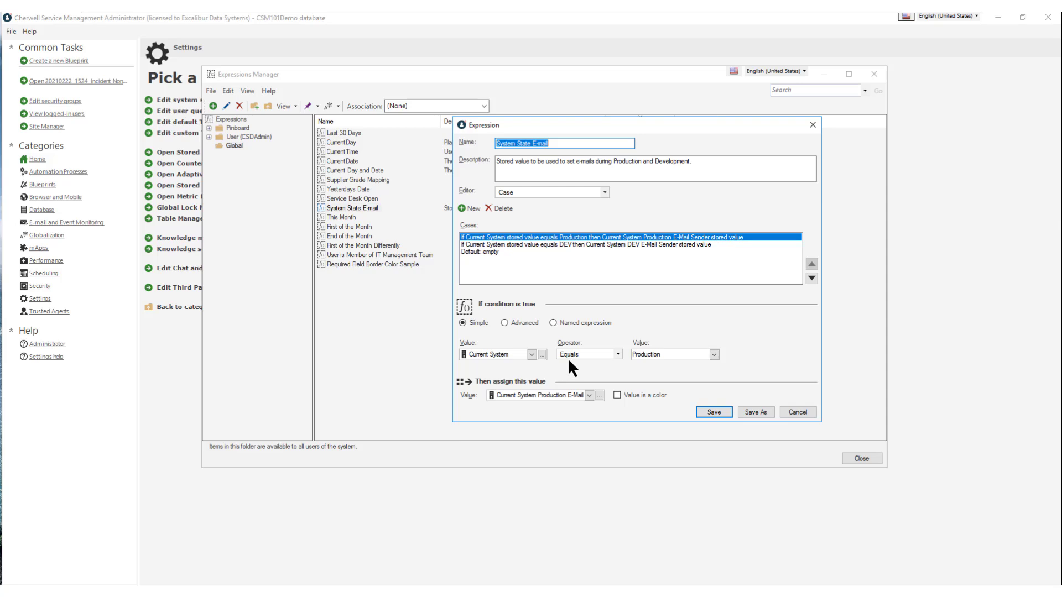
drag(667, 355, 630, 353)
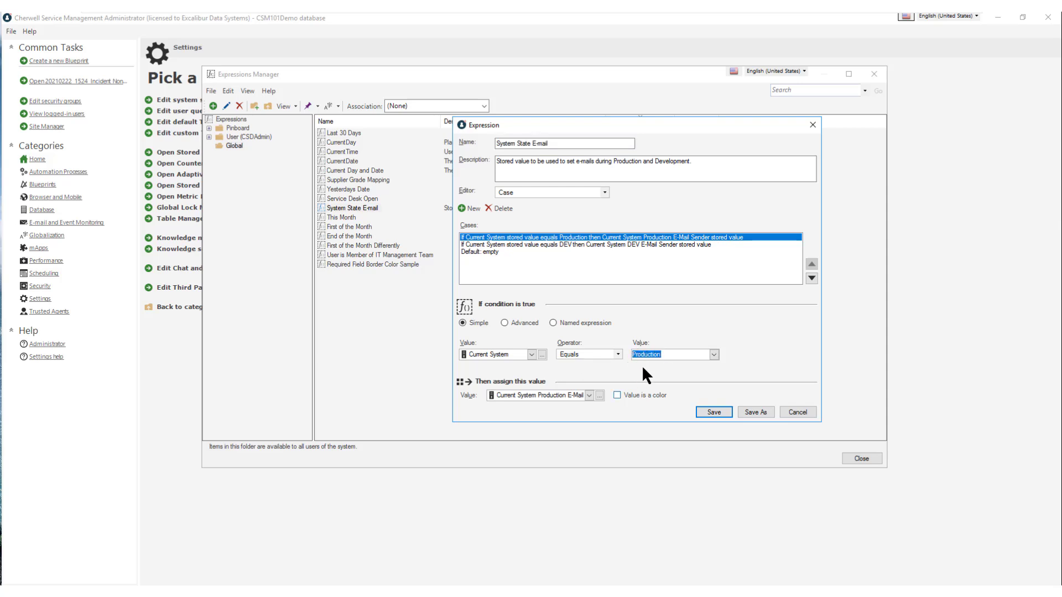
drag(681, 356, 631, 355)
click(580, 395)
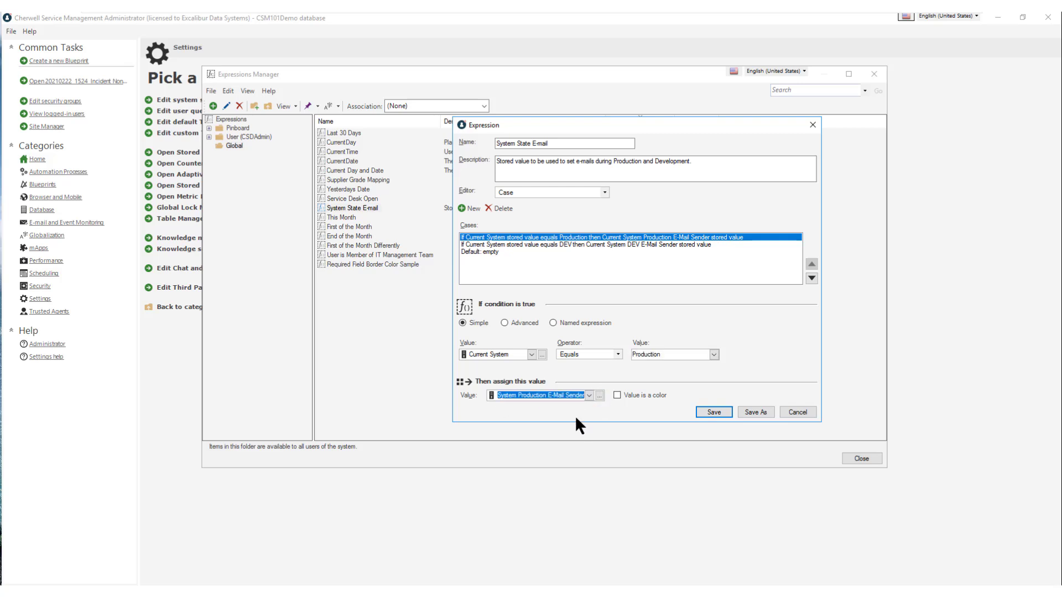
click(497, 244)
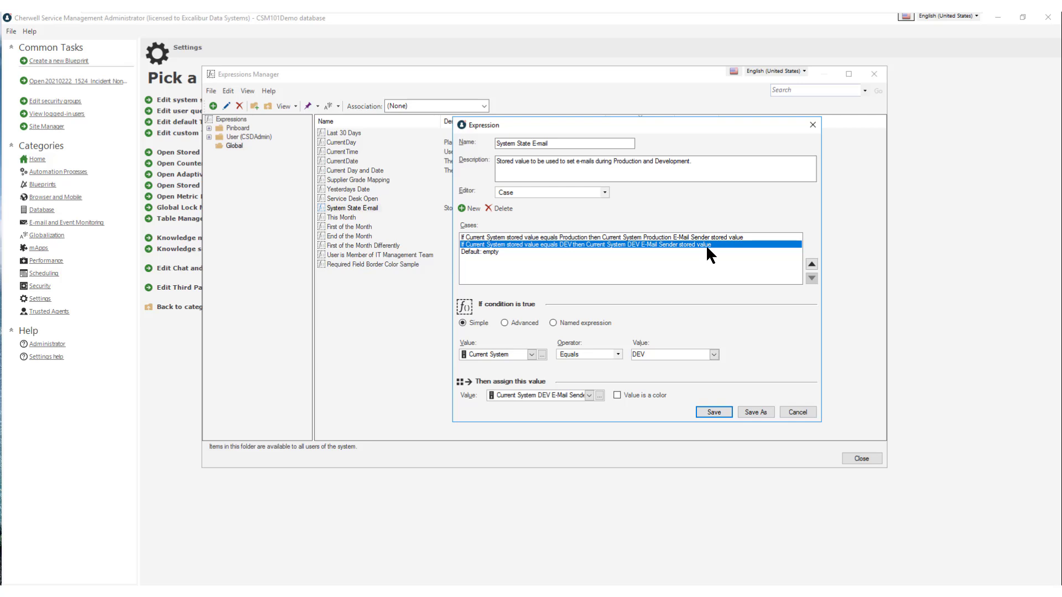
- Set the default case's value to the global stored value Current System Production E-Mail Sender and save the expression
click(474, 251)
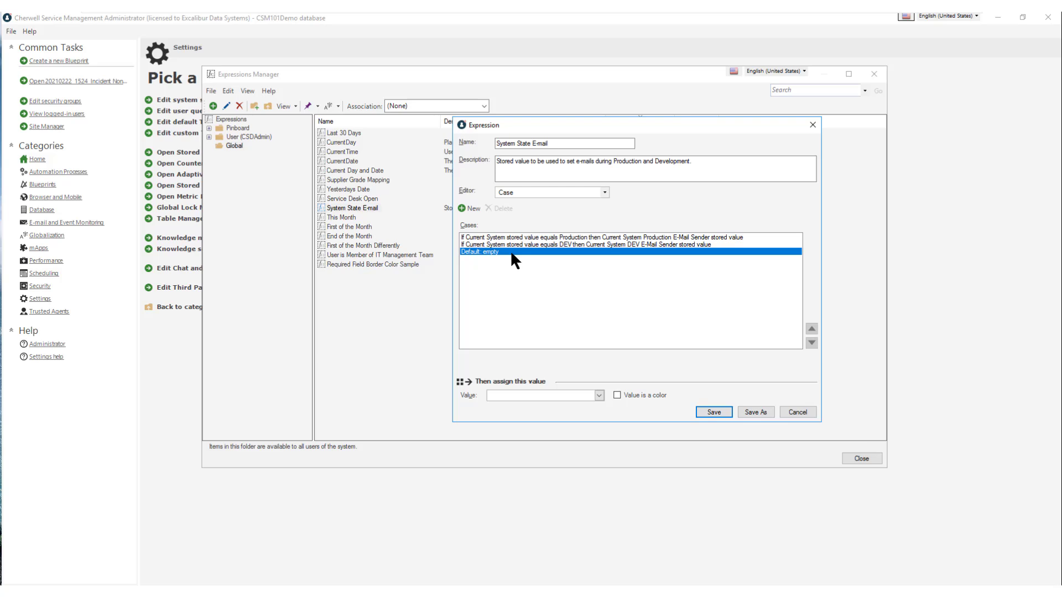
click(599, 395)
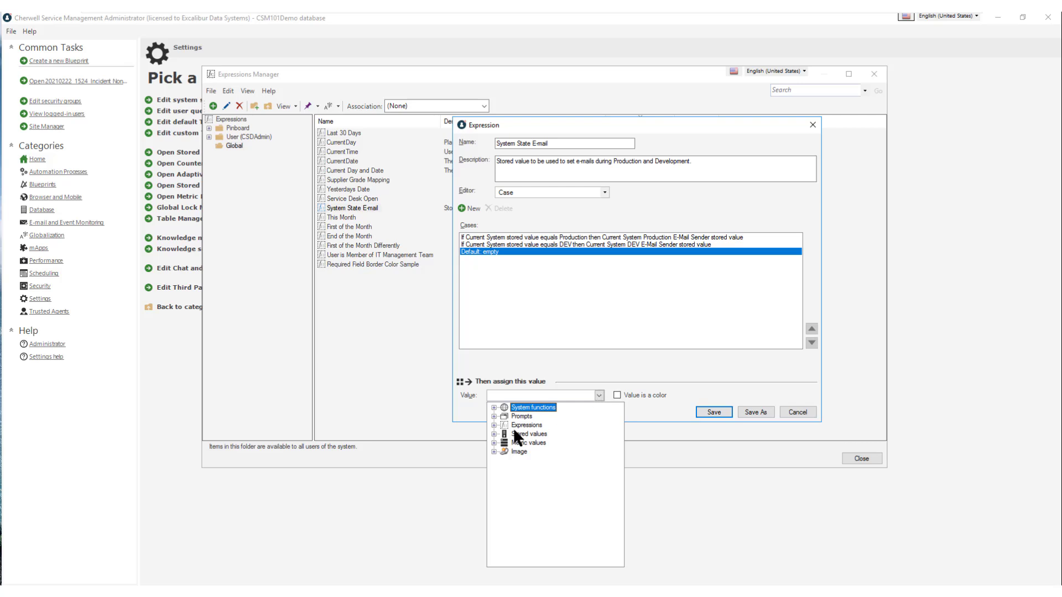
click(494, 434)
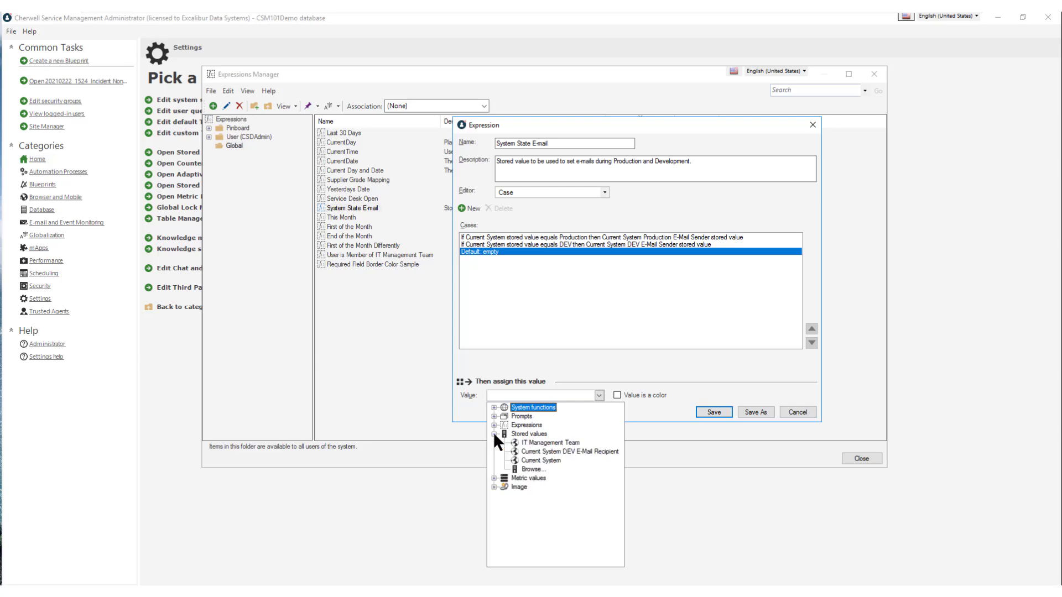
click(532, 469)
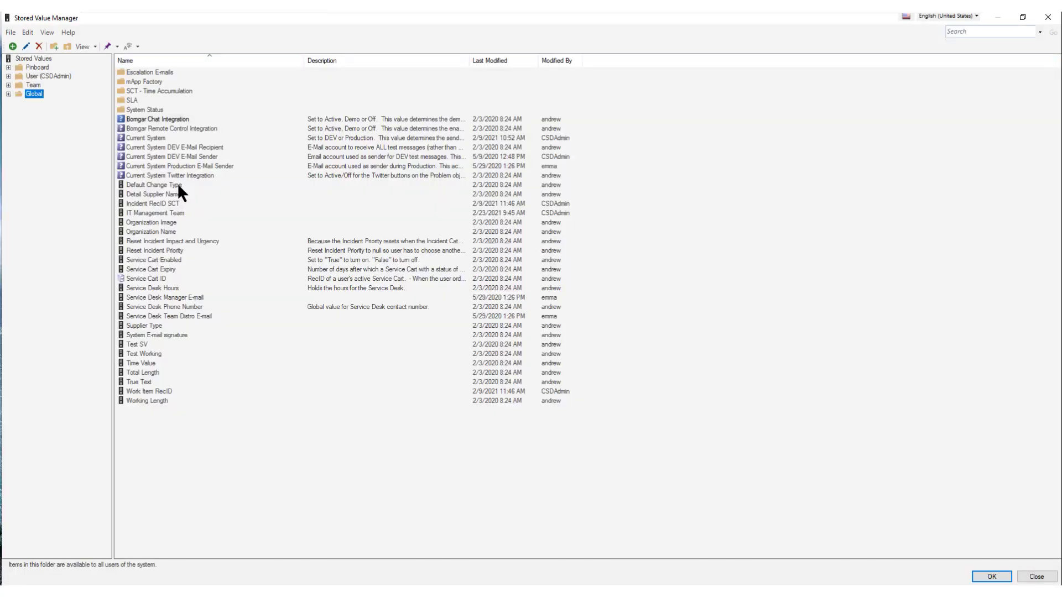
double_click(175, 165)
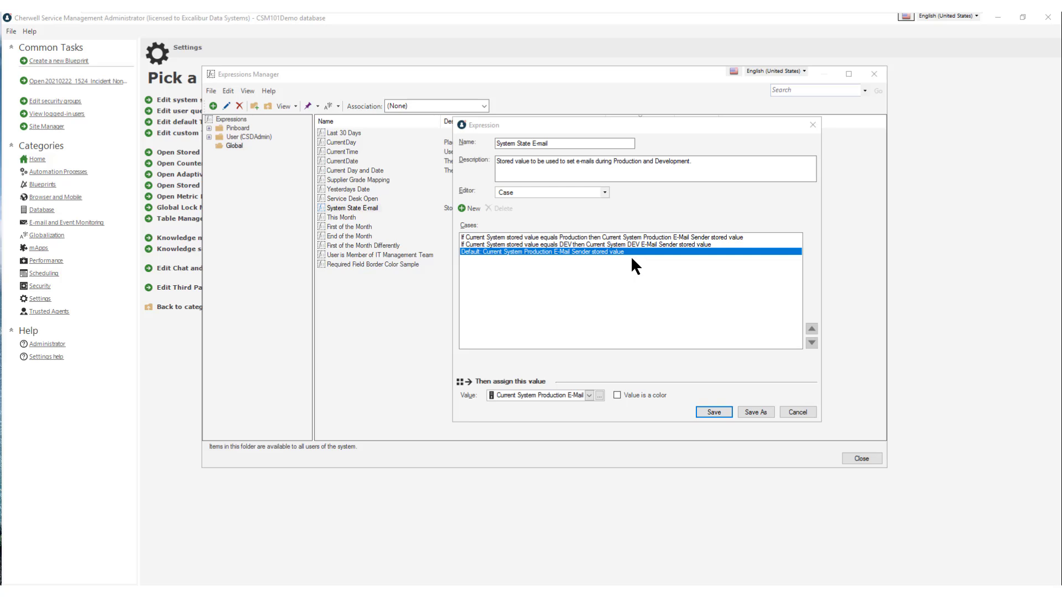
click(713, 413)
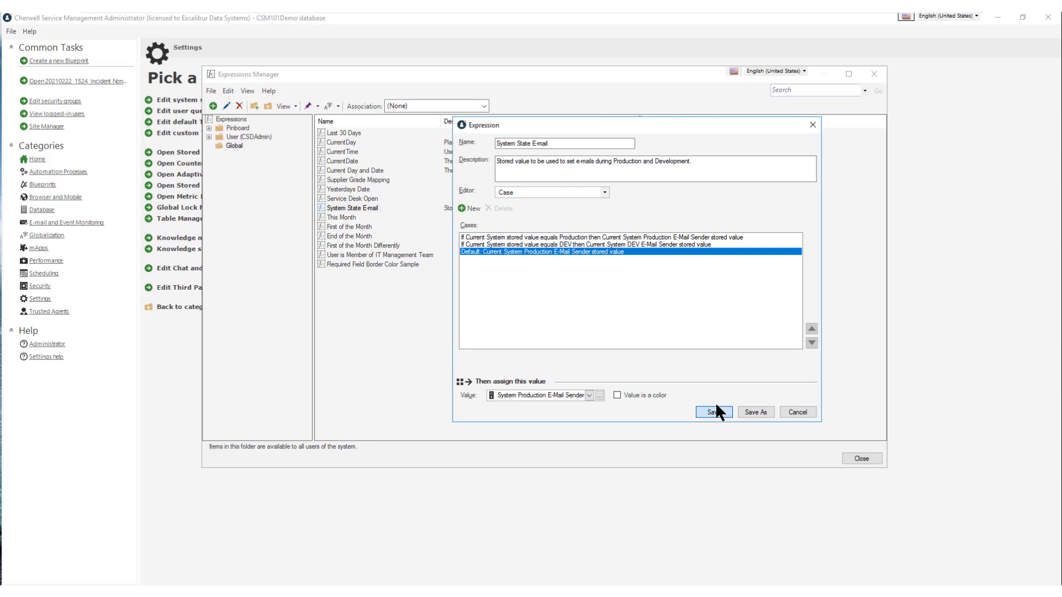